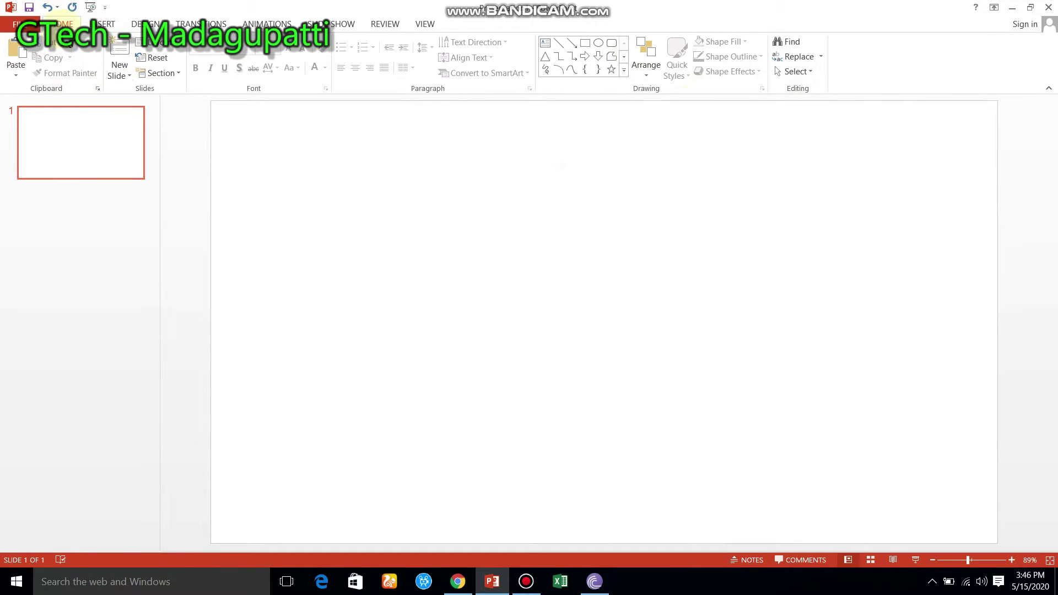
# Step: Start a new blank presentation and switch slide 1 to the Blank layout
pyautogui.click(25, 26)
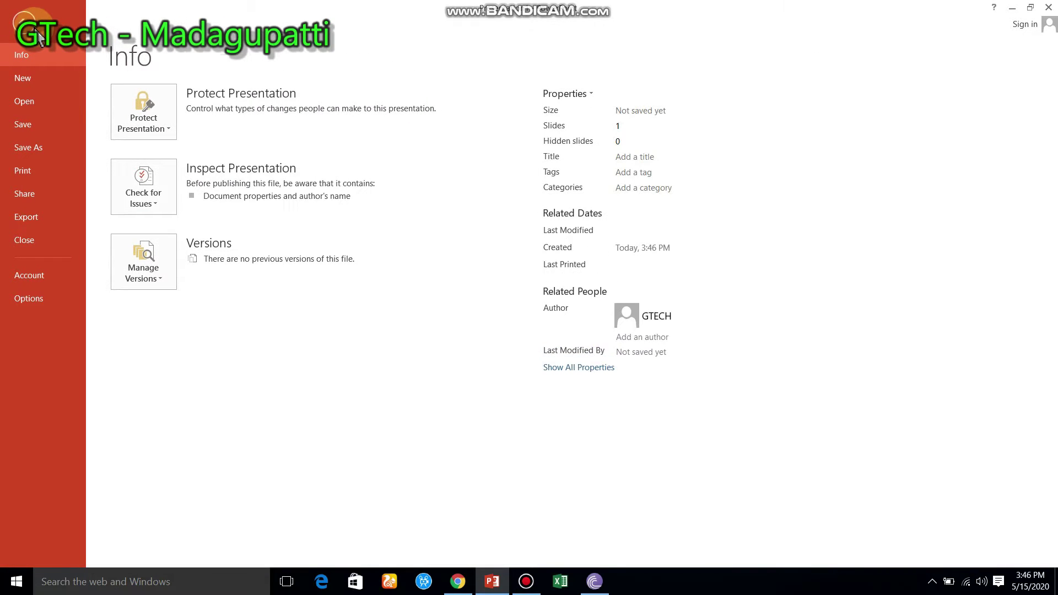
pyautogui.click(32, 77)
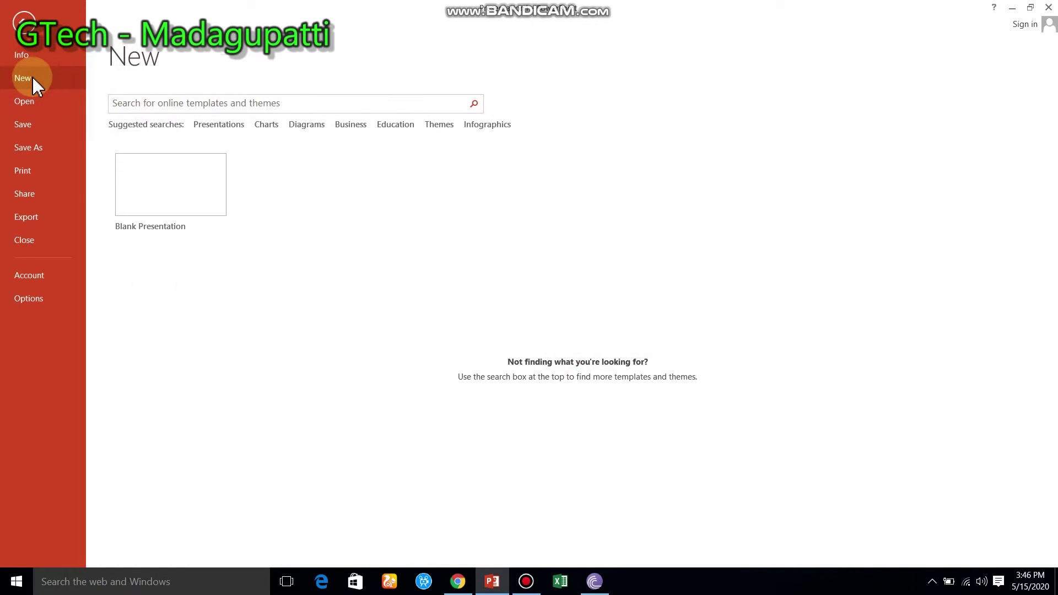
pyautogui.click(147, 194)
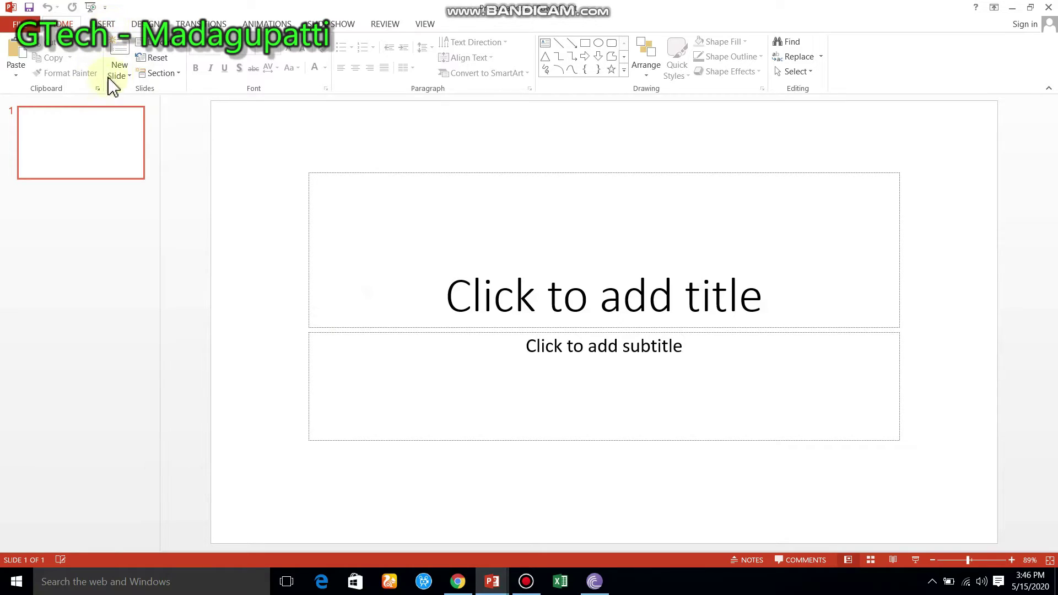
pyautogui.click(177, 56)
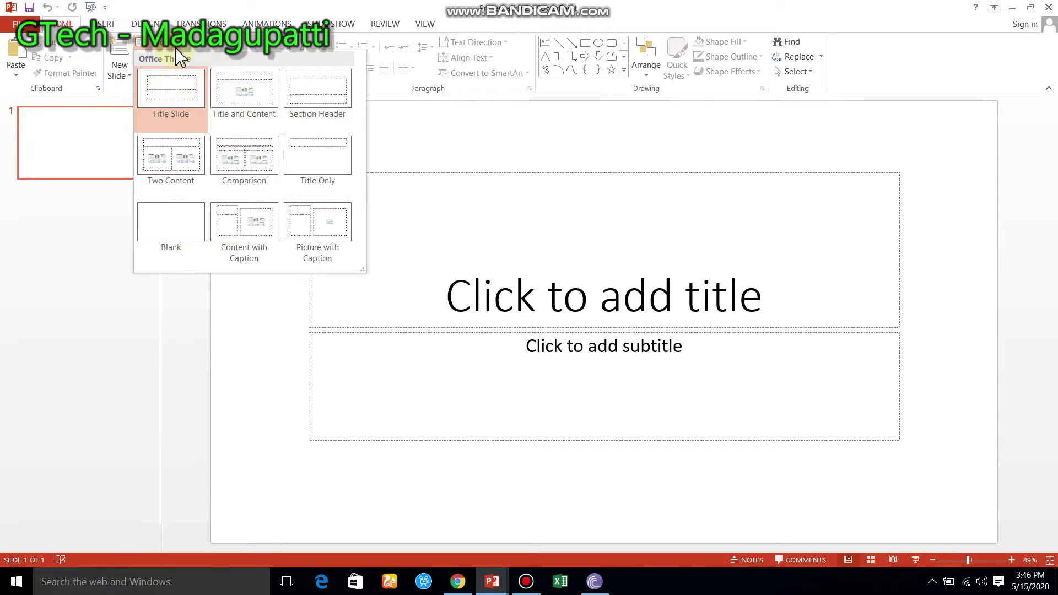
pyautogui.click(175, 234)
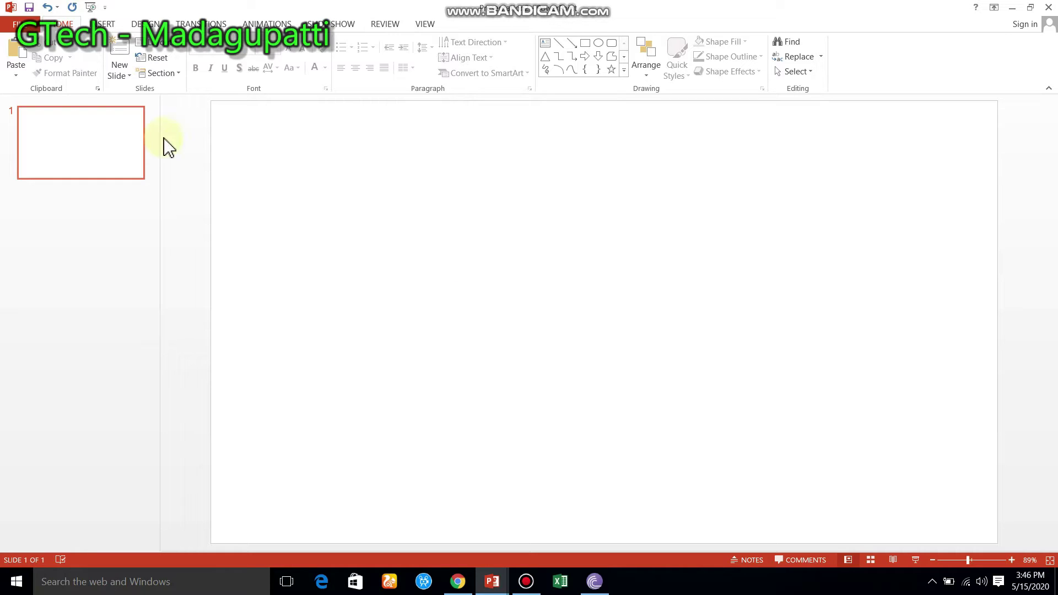
pyautogui.click(107, 24)
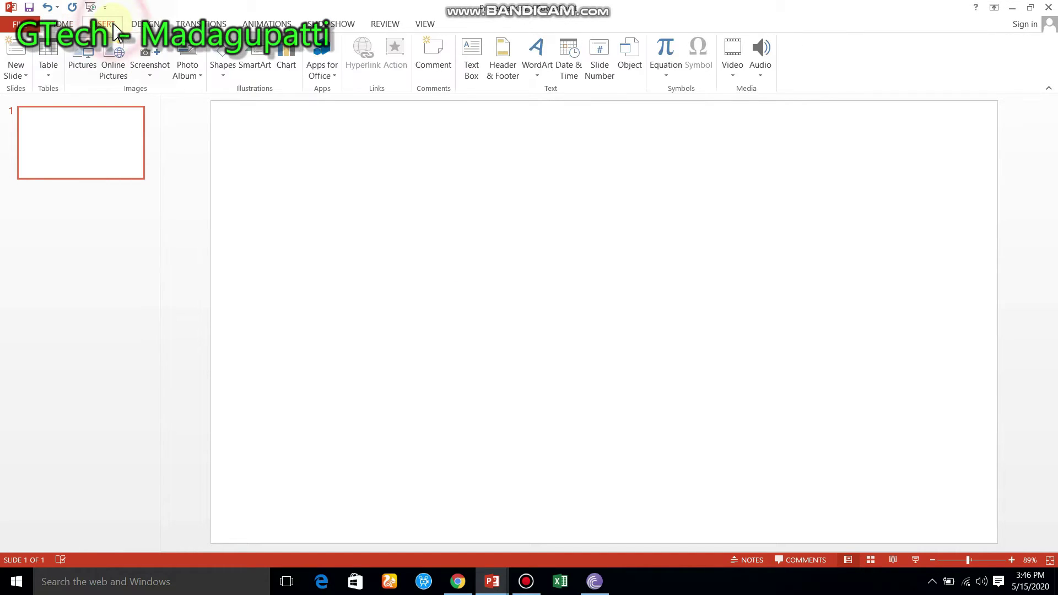
# Step: Insert the forest_waterfall photo from the Desktop images folder
pyautogui.click(94, 55)
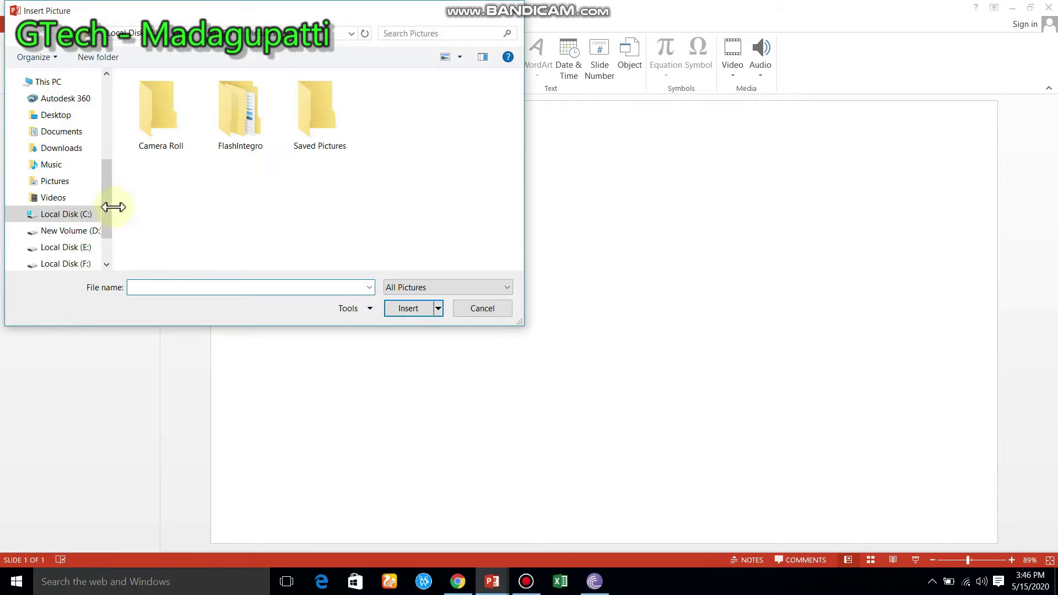
pyautogui.click(71, 114)
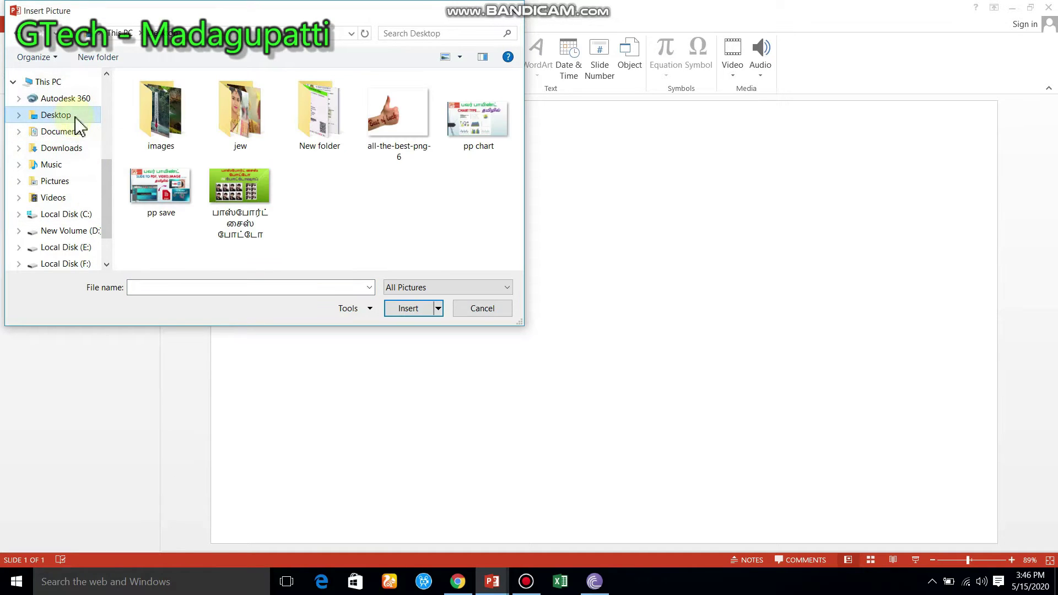
pyautogui.click(171, 135)
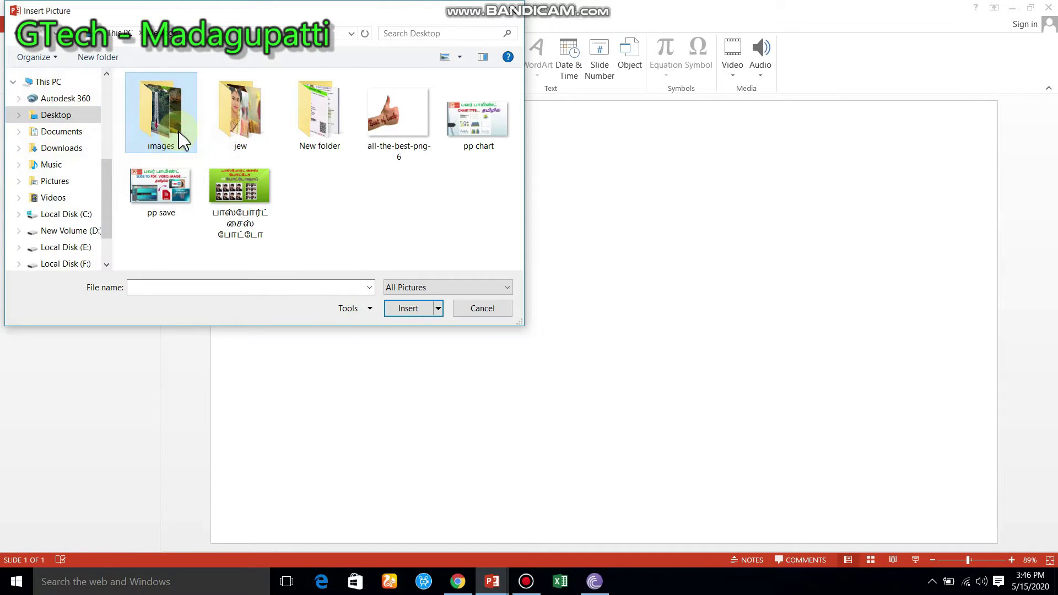
pyautogui.doubleClick(179, 139)
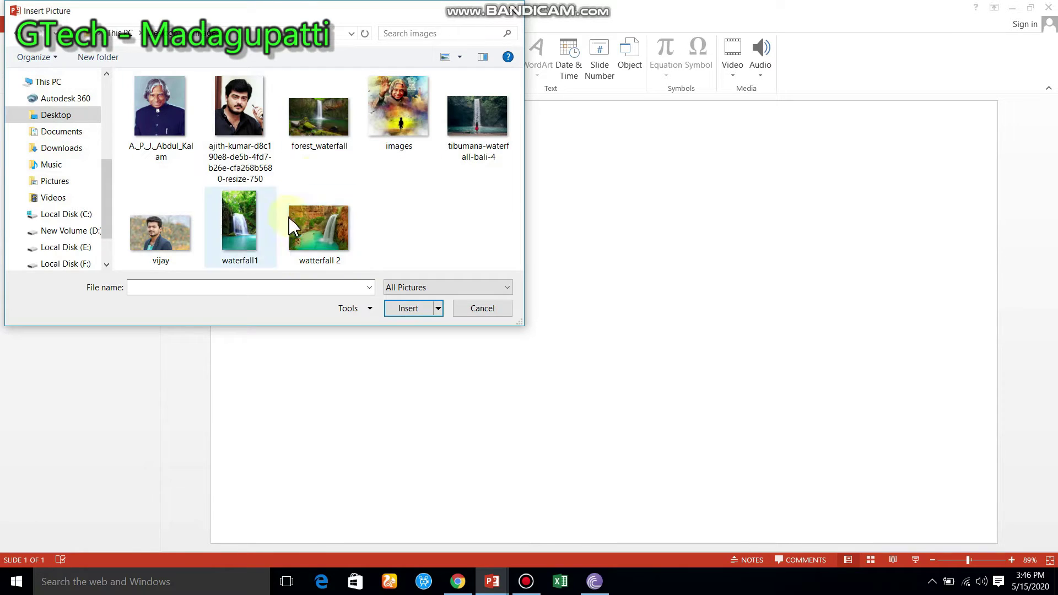
pyautogui.click(312, 148)
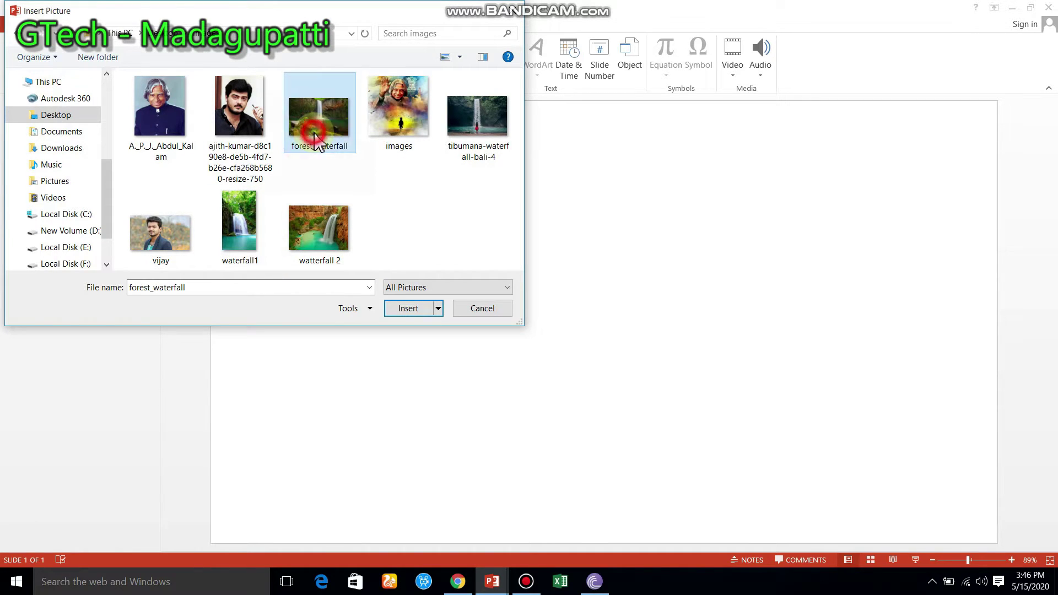
pyautogui.click(413, 312)
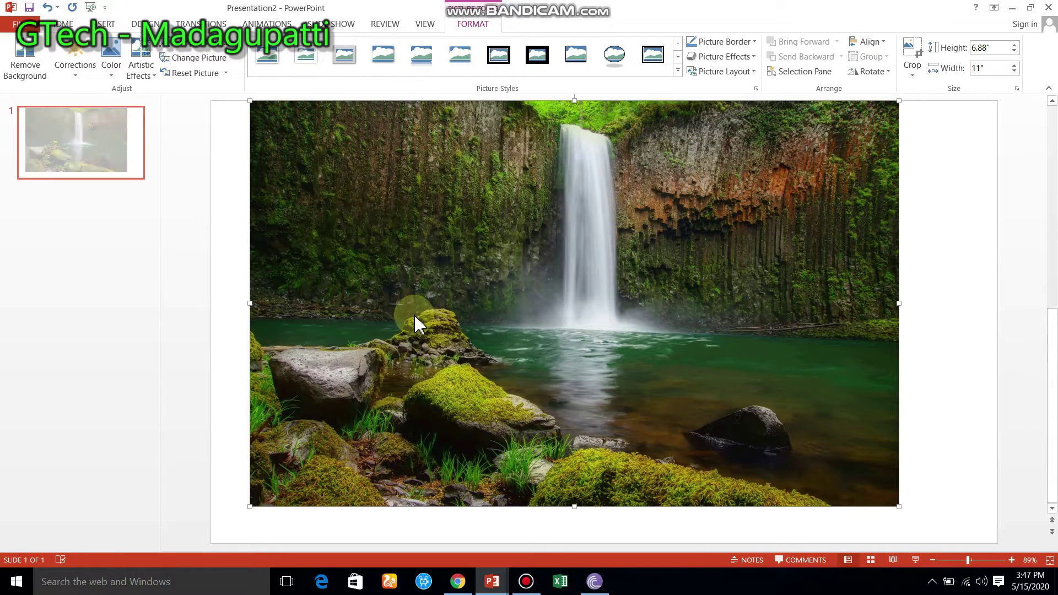
# Step: Move and stretch the photo to fill the slide at 13.33 by 7.5 inches
pyautogui.moveTo(440, 308); pyautogui.dragTo(401, 309)
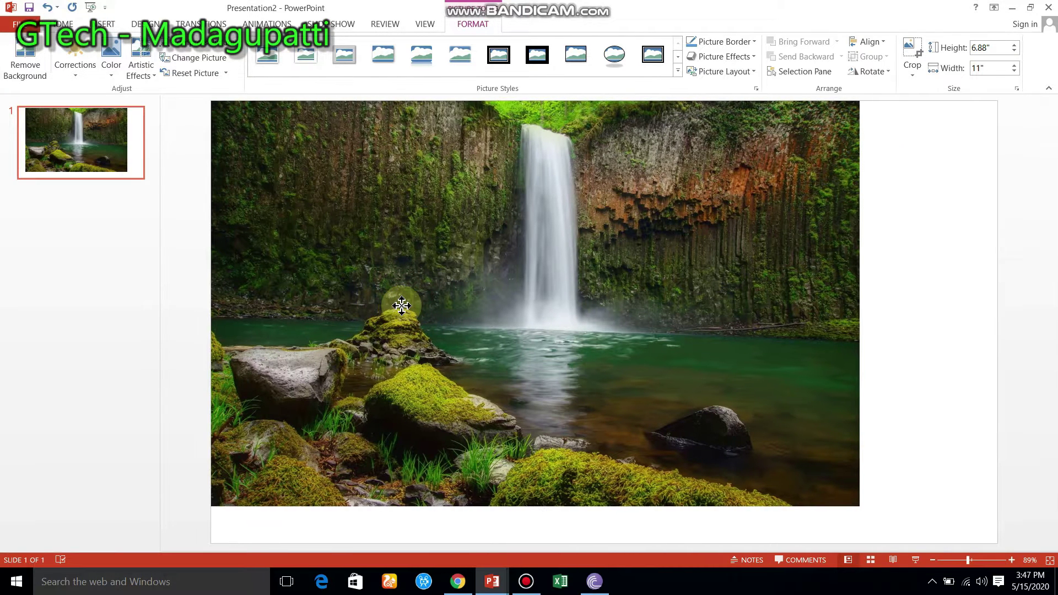
pyautogui.moveTo(860, 303); pyautogui.dragTo(997, 284)
pyautogui.moveTo(603, 506); pyautogui.dragTo(602, 543)
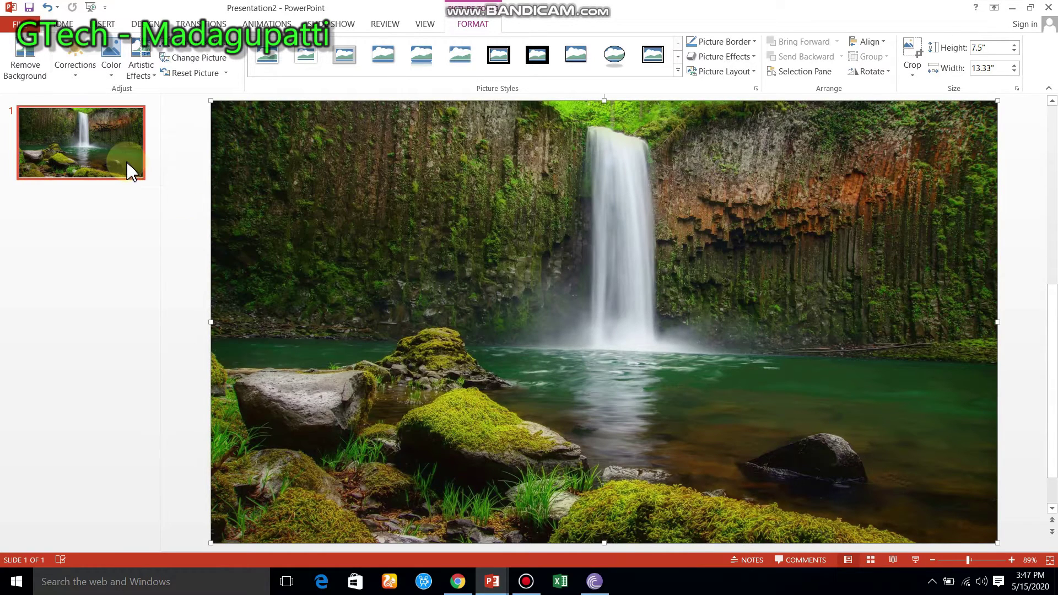
pyautogui.click(71, 147)
# Step: Duplicate slide 1 as slide 2 and select its waterfall photo
pyautogui.rightClick(74, 156)
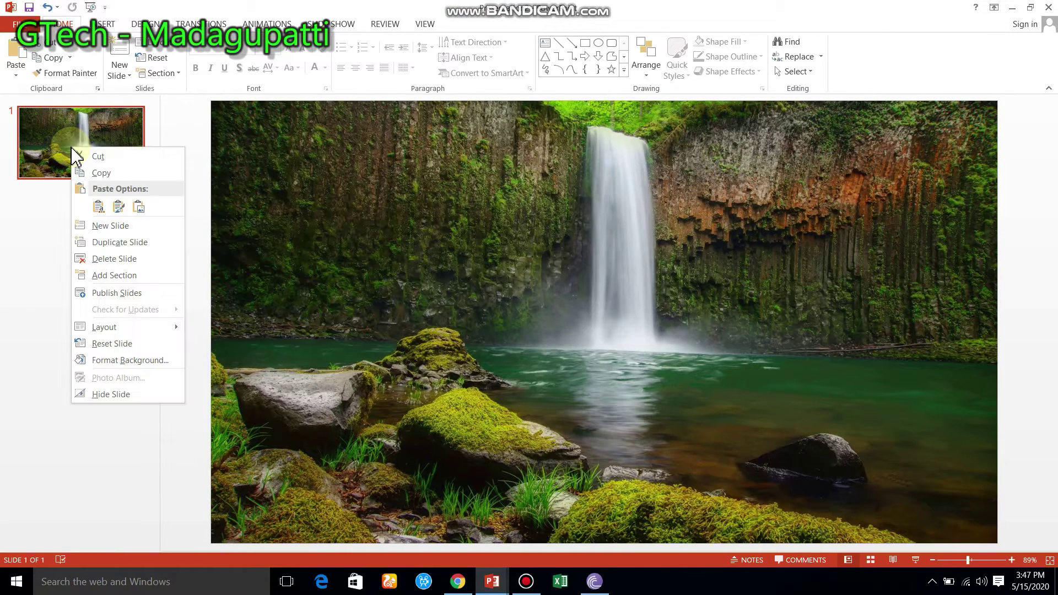
pyautogui.click(101, 243)
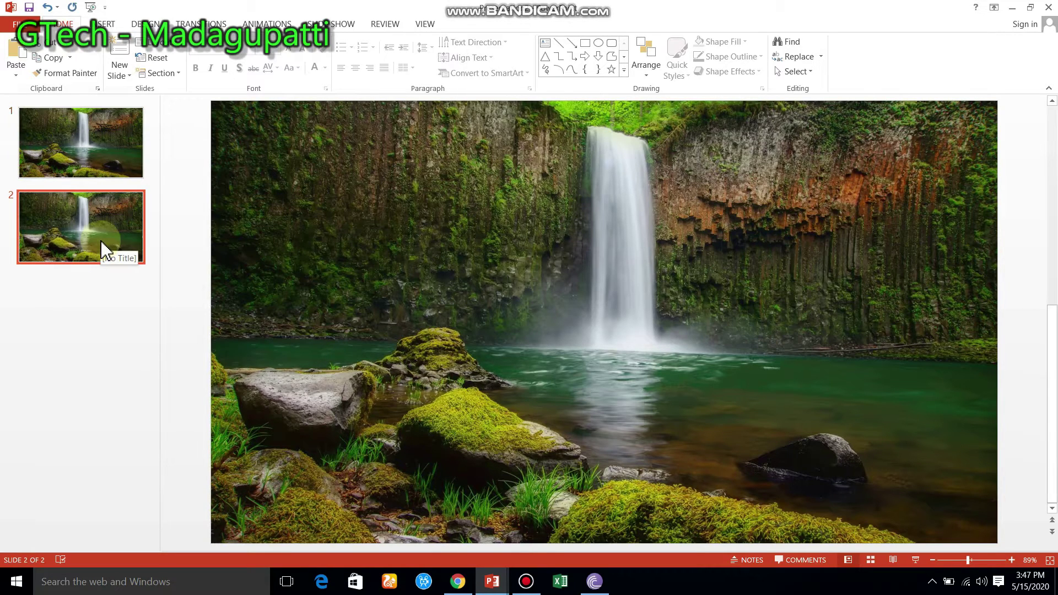
pyautogui.click(444, 264)
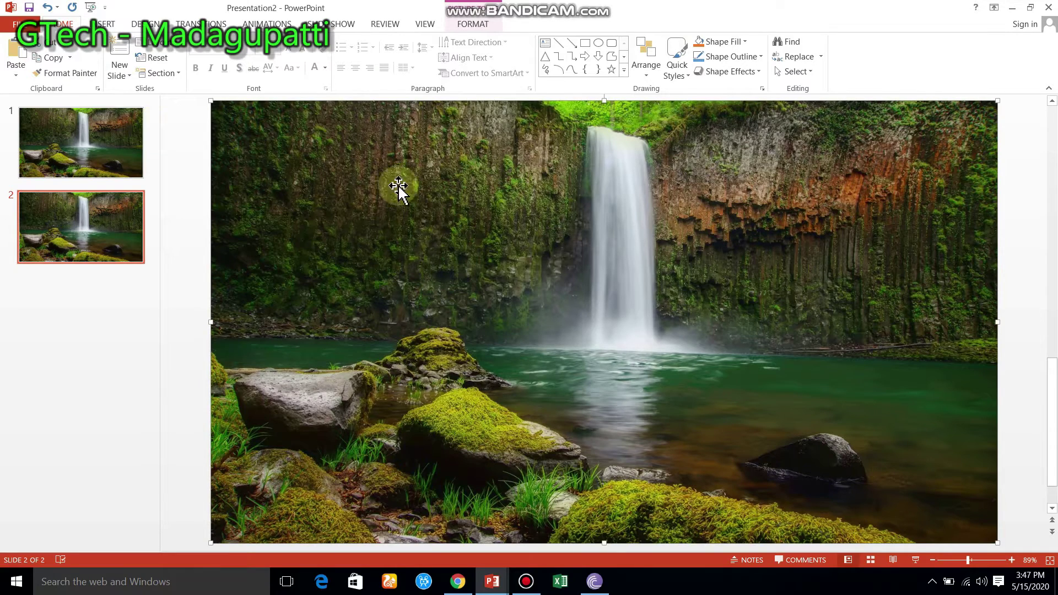
pyautogui.click(494, 200)
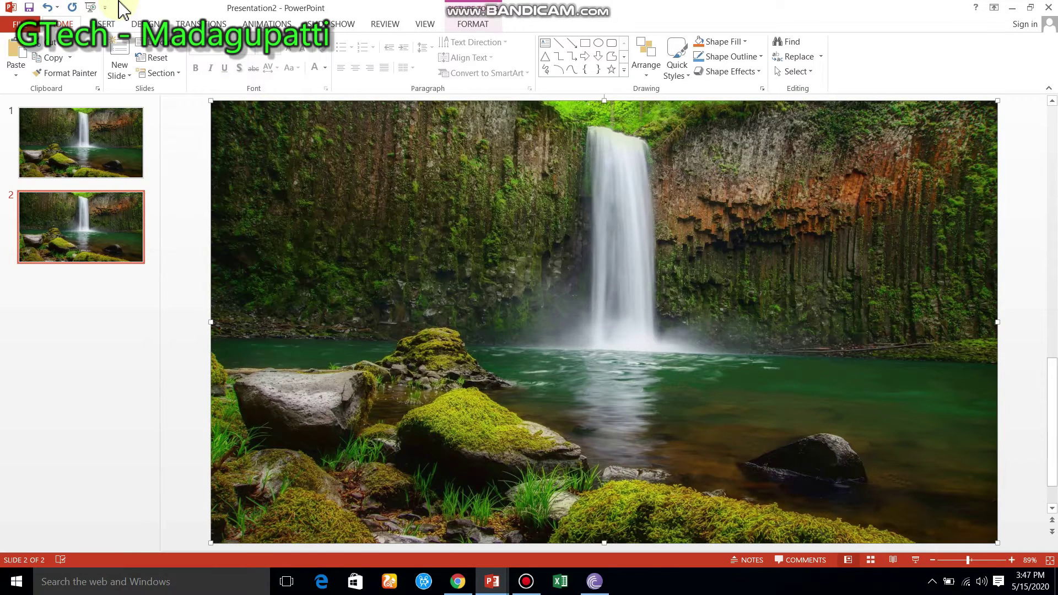
# Step: Draw a Scribble shape around the waterfall, then undo it
pyautogui.click(107, 24)
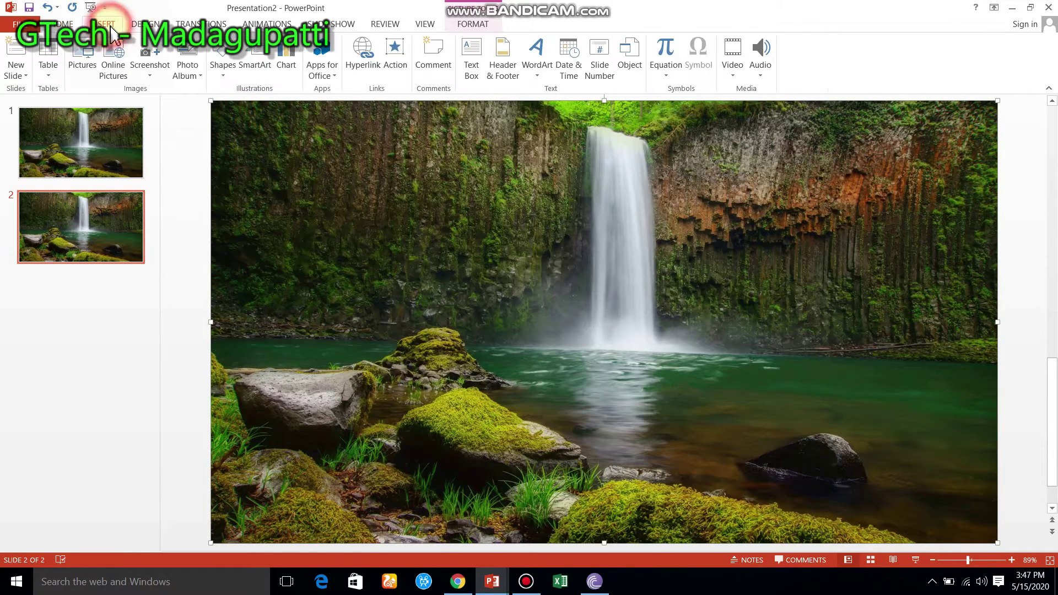
pyautogui.click(223, 77)
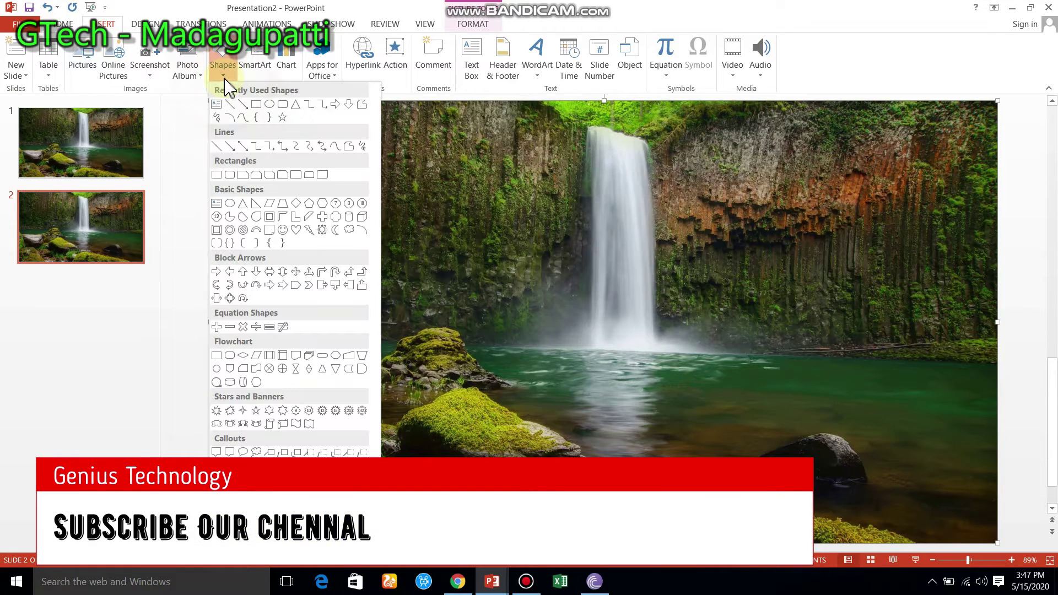
pyautogui.click(217, 118)
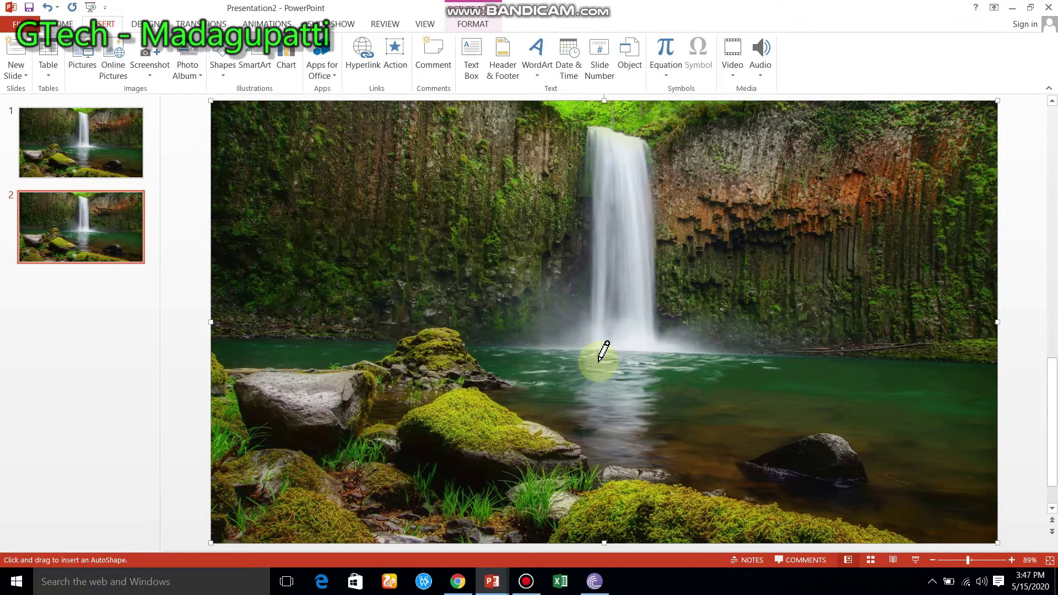
pyautogui.moveTo(608, 347); pyautogui.dragTo(627, 364)
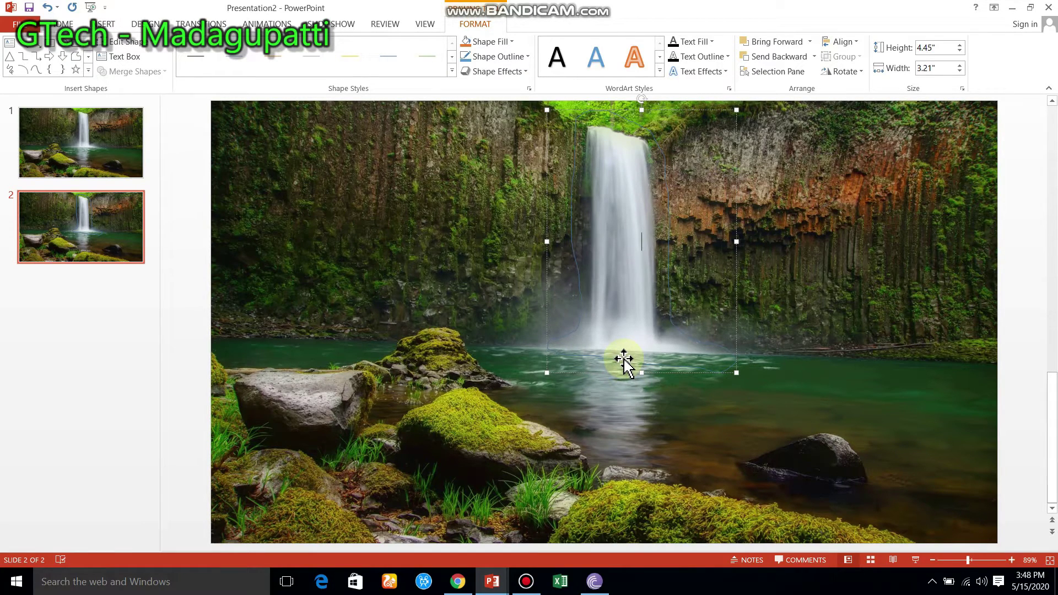
pyautogui.hotkey('ctrl', 'z')
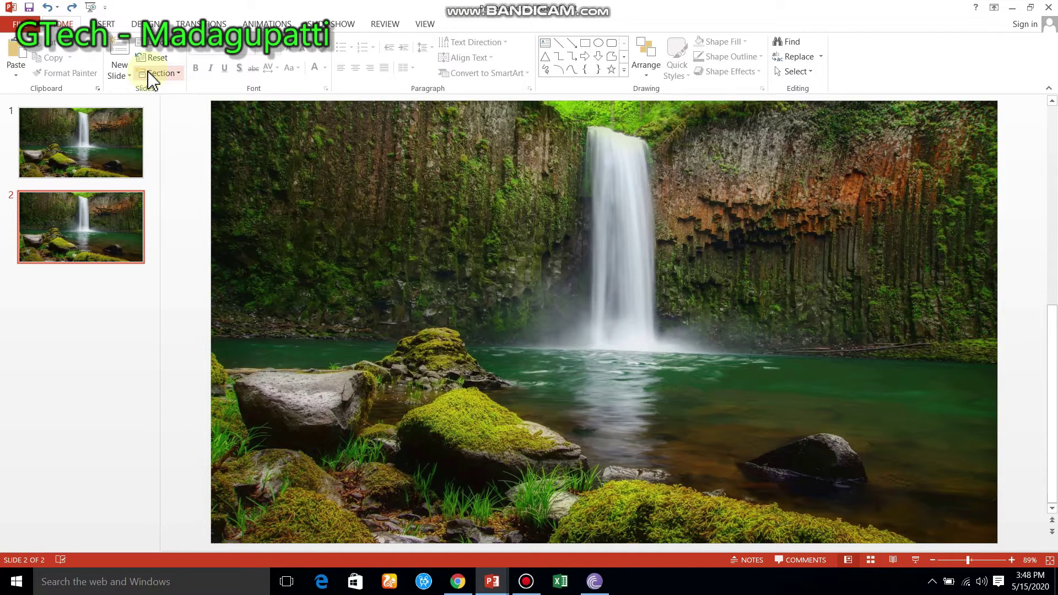
pyautogui.click(105, 24)
# Step: Trace a freeform outline around the waterfall, then select the photo together with the blue shape
pyautogui.click(224, 77)
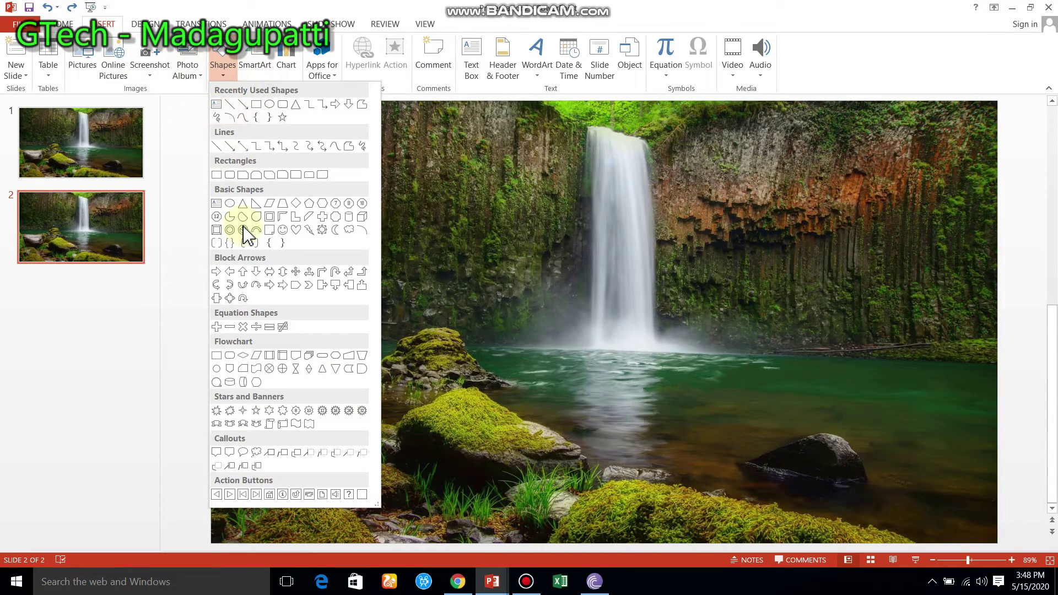
pyautogui.click(216, 117)
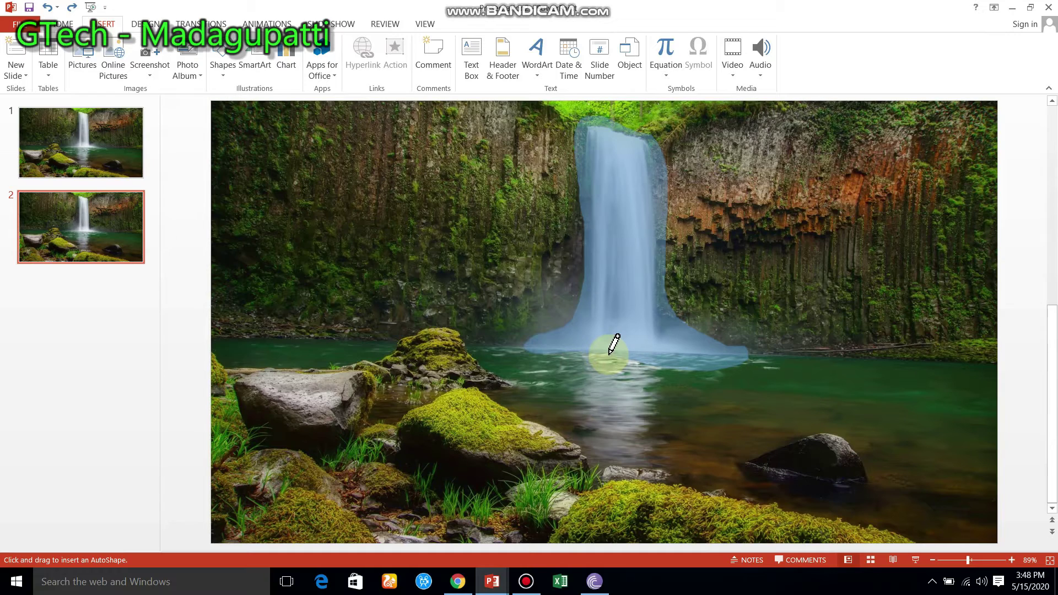
pyautogui.click(609, 355)
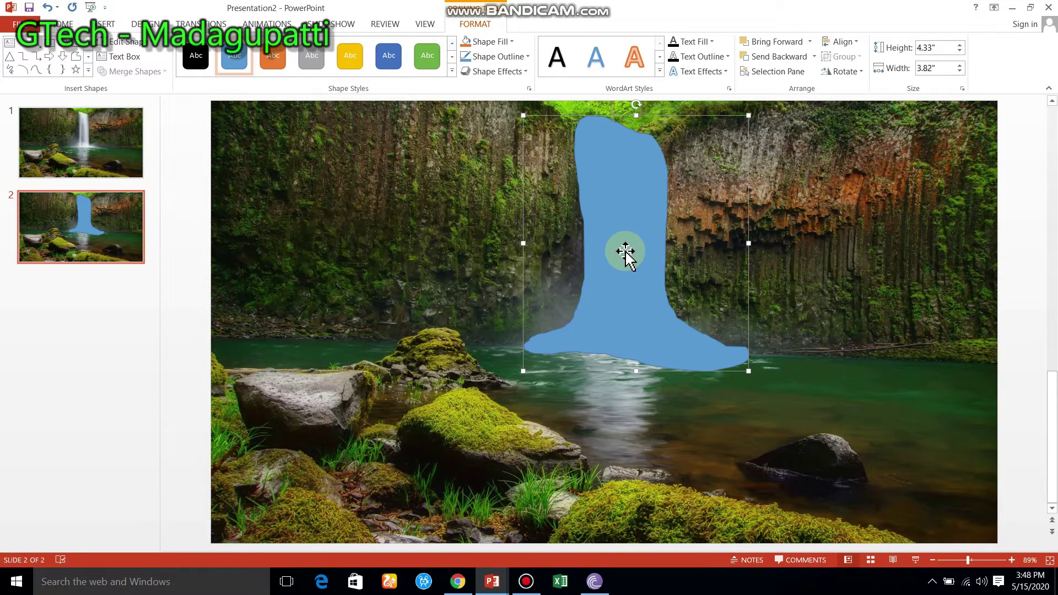
pyautogui.click(335, 227)
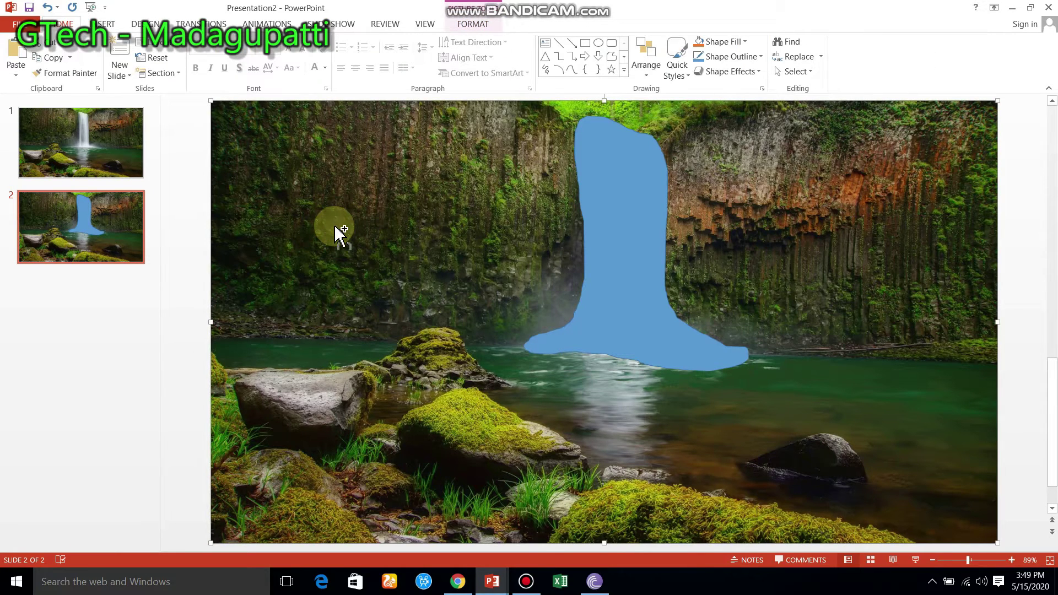
pyautogui.keyDown('shift'); pyautogui.click(596, 274); pyautogui.keyUp('shift')
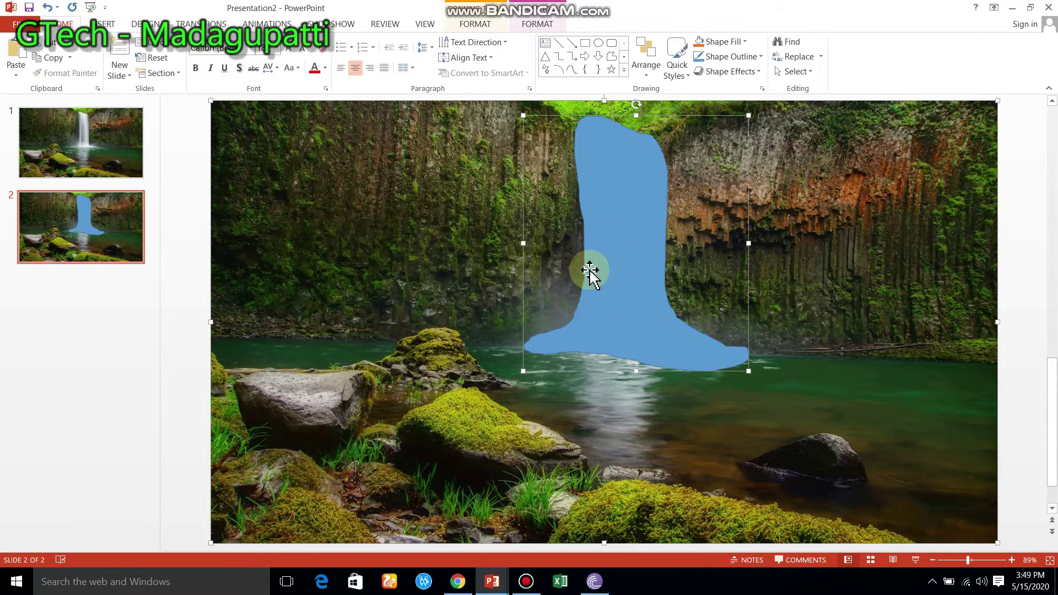
# Step: Intersect the photo with the traced shape so only the waterfall cut-out remains
pyautogui.click(476, 25)
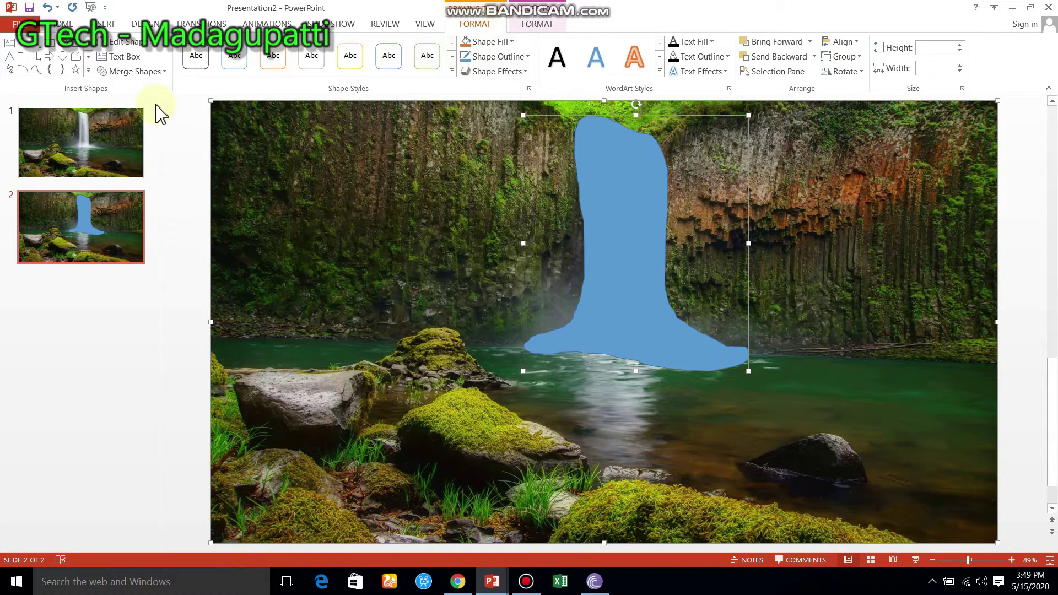
pyautogui.click(162, 77)
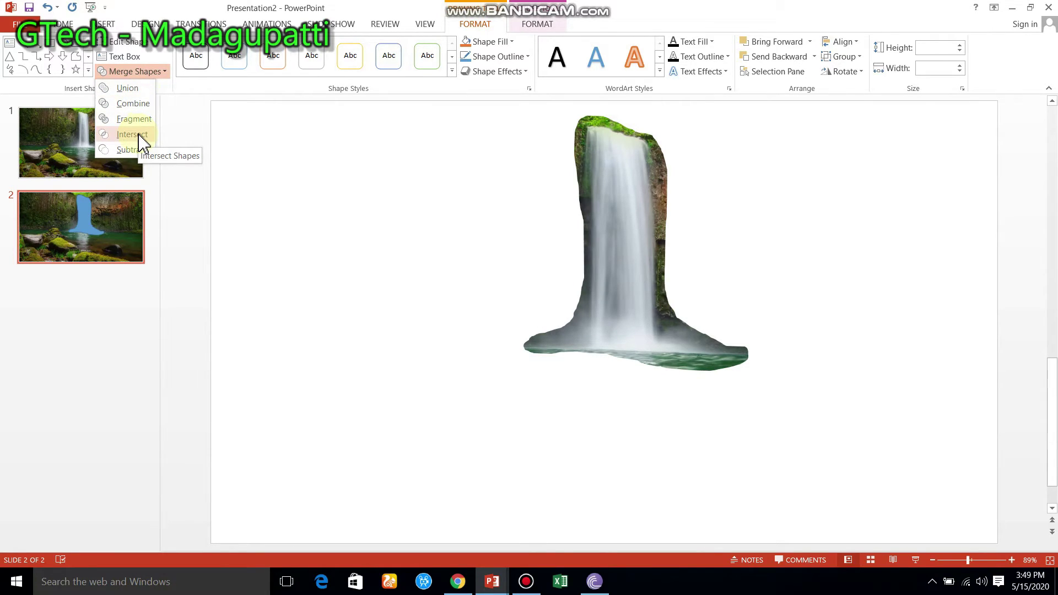
pyautogui.click(137, 134)
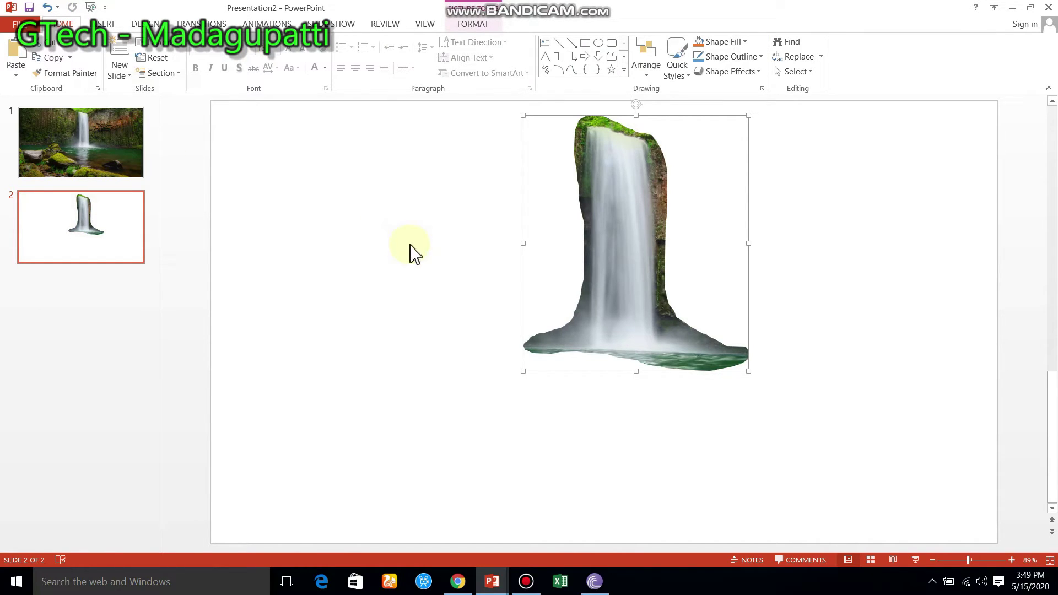
pyautogui.click(472, 27)
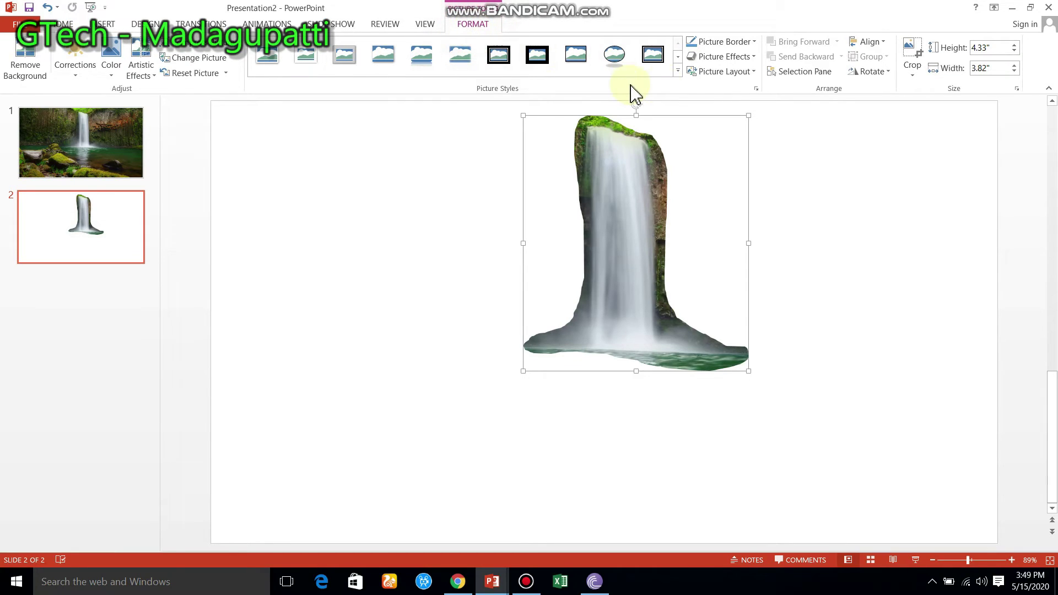
# Step: Give the waterfall cut-out 25 point soft edges, then cut it from slide 2
pyautogui.click(742, 57)
pyautogui.moveTo(777, 214)
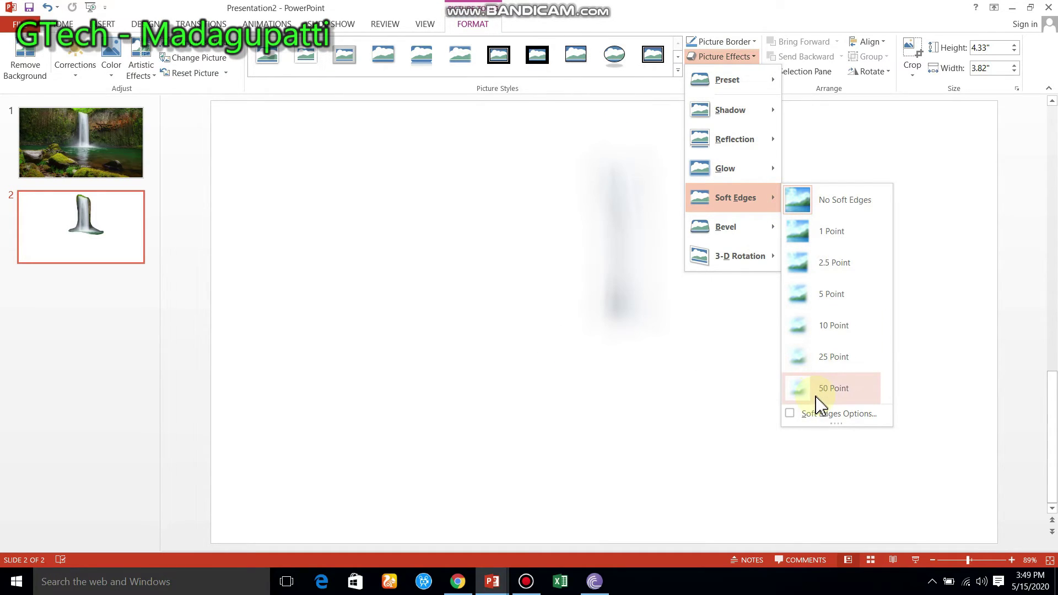
pyautogui.click(823, 352)
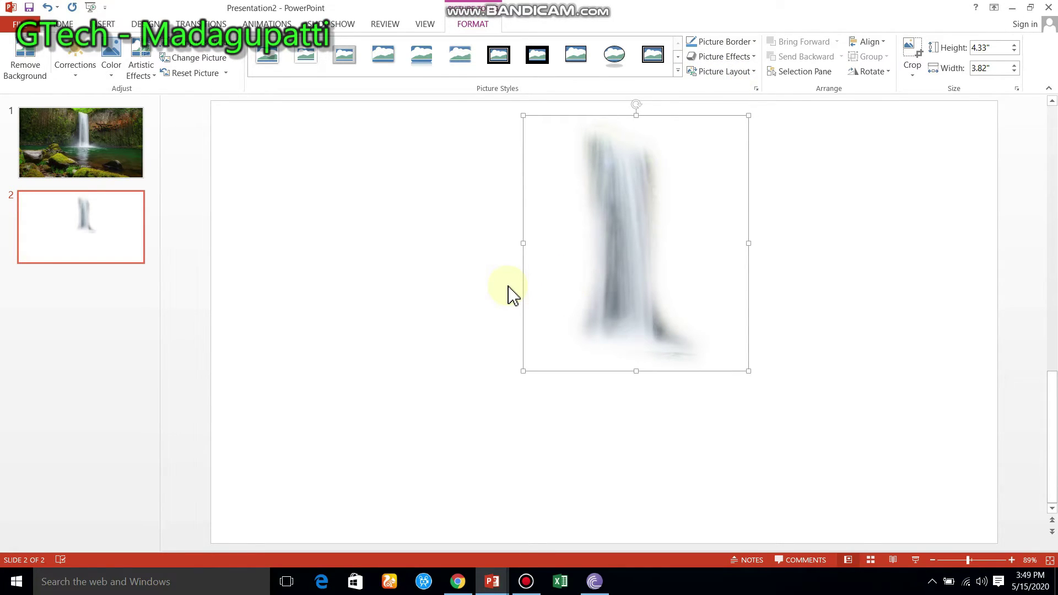
pyautogui.click(588, 279)
pyautogui.press('Delete')
# Step: Delete the empty slide 2 and paste the soft-edged cut-out onto the photo slide
pyautogui.click(112, 254)
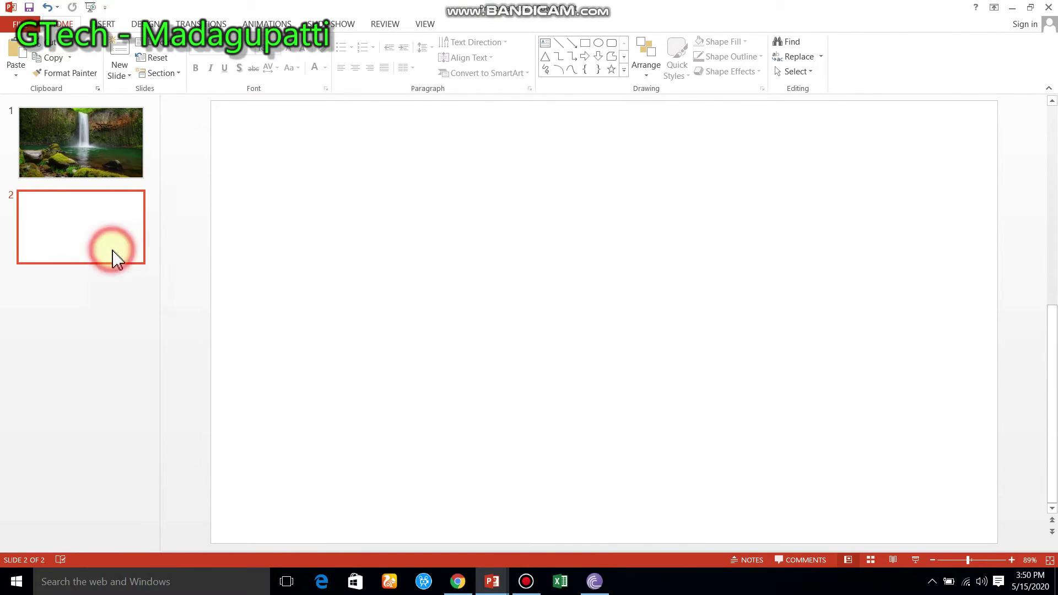
pyautogui.press('Delete')
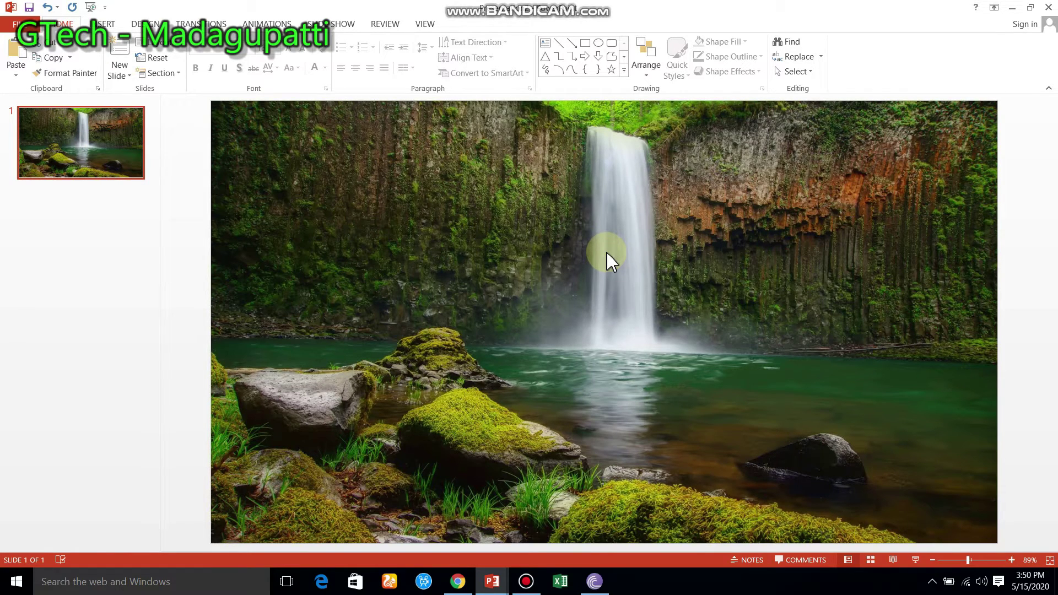
pyautogui.hotkey('ctrl', 'v')
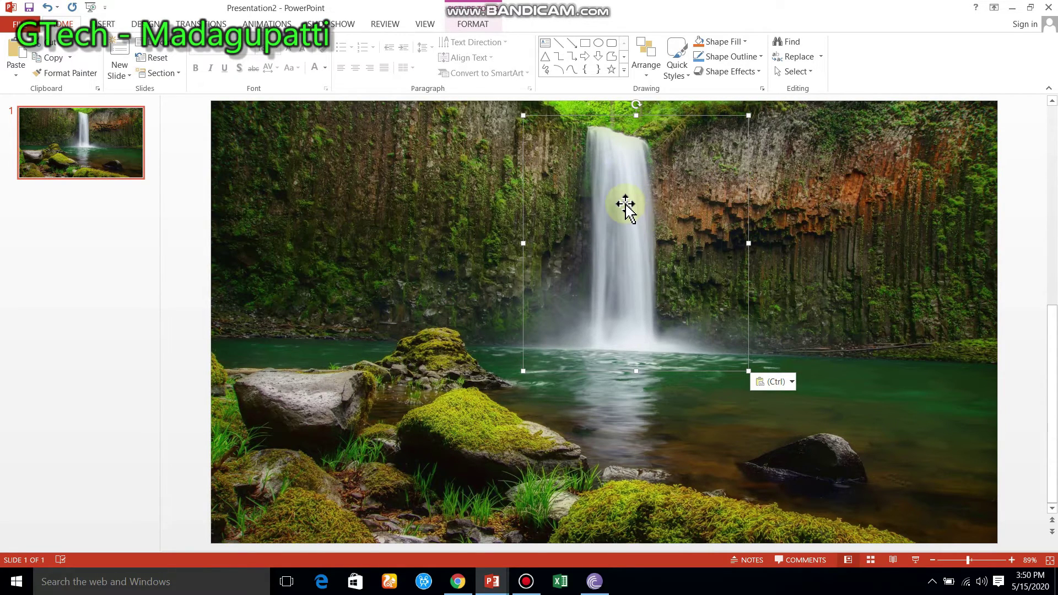
# Step: Set the cut-out's brightness to -100% in Format Picture so it turns black
pyautogui.rightClick(626, 206)
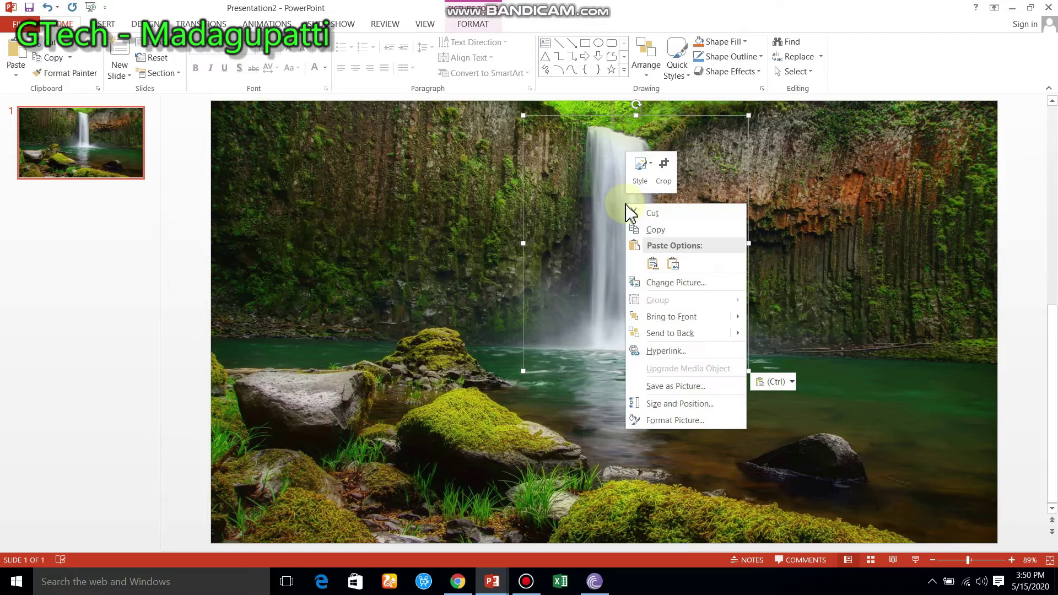
pyautogui.click(662, 421)
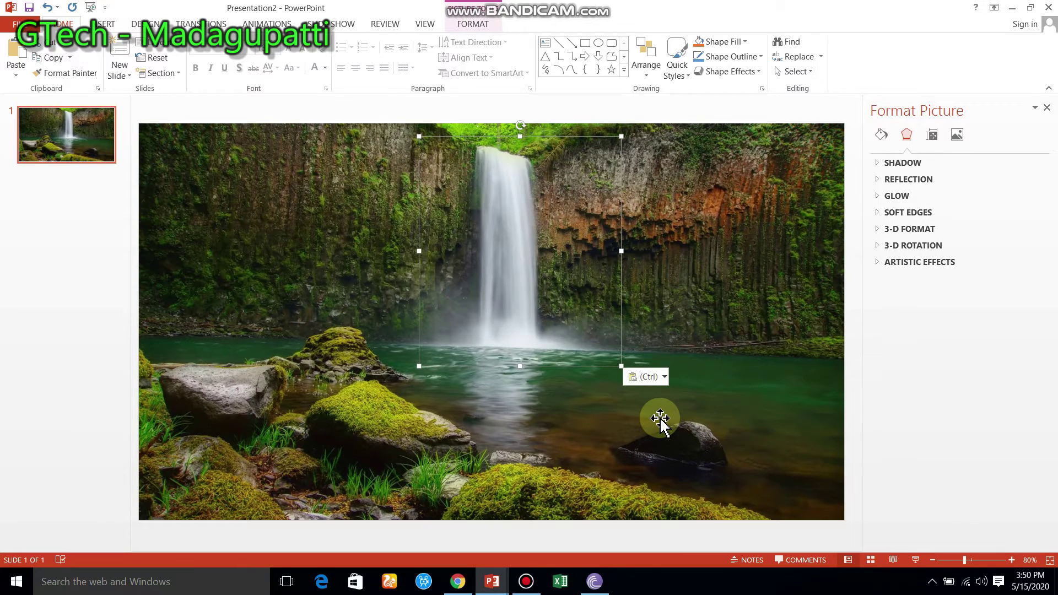
pyautogui.click(957, 138)
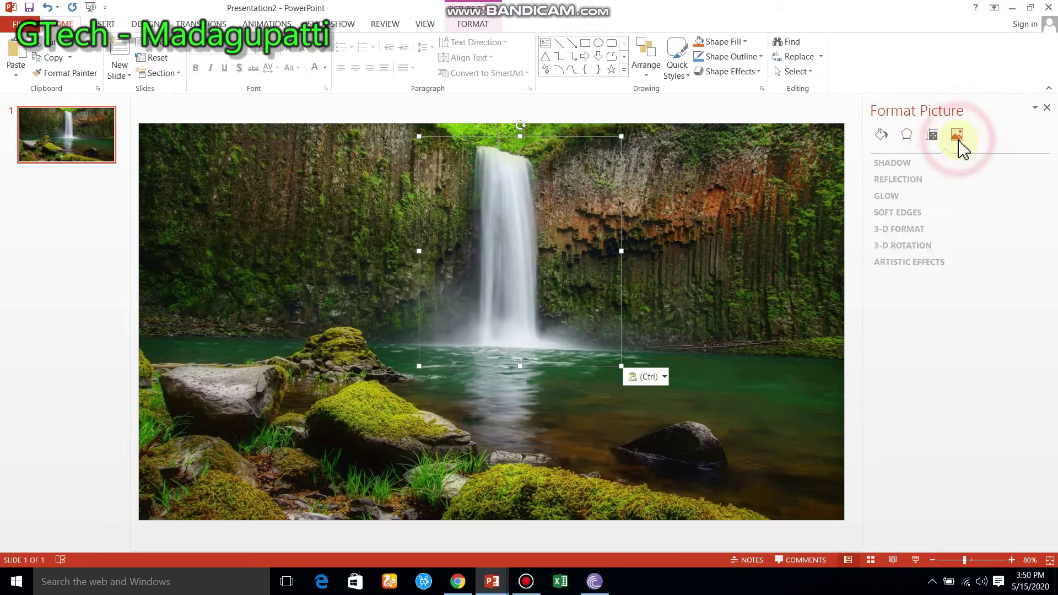
pyautogui.click(947, 162)
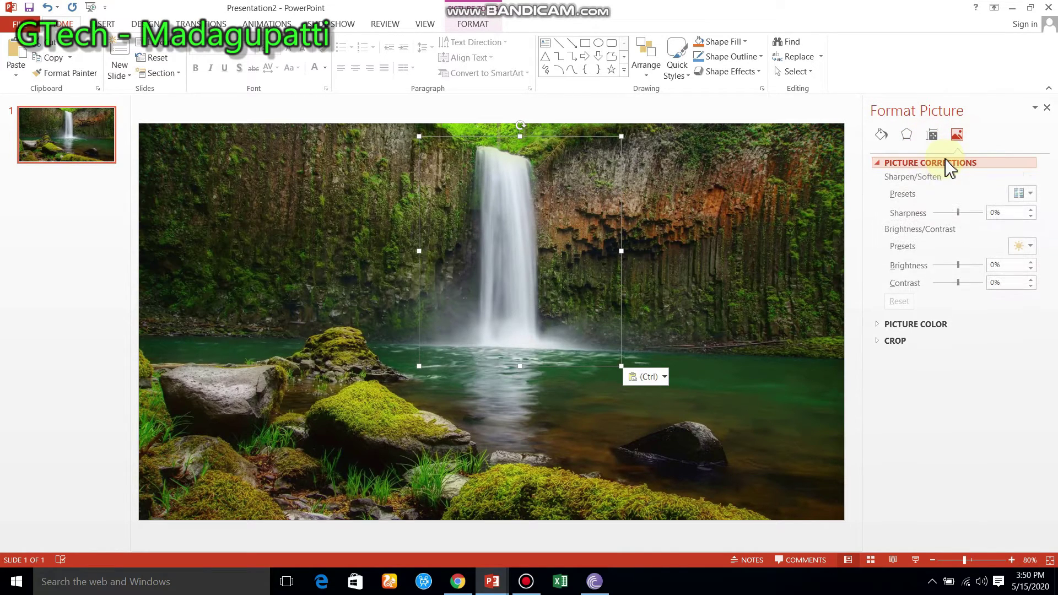
pyautogui.moveTo(959, 266); pyautogui.dragTo(904, 267)
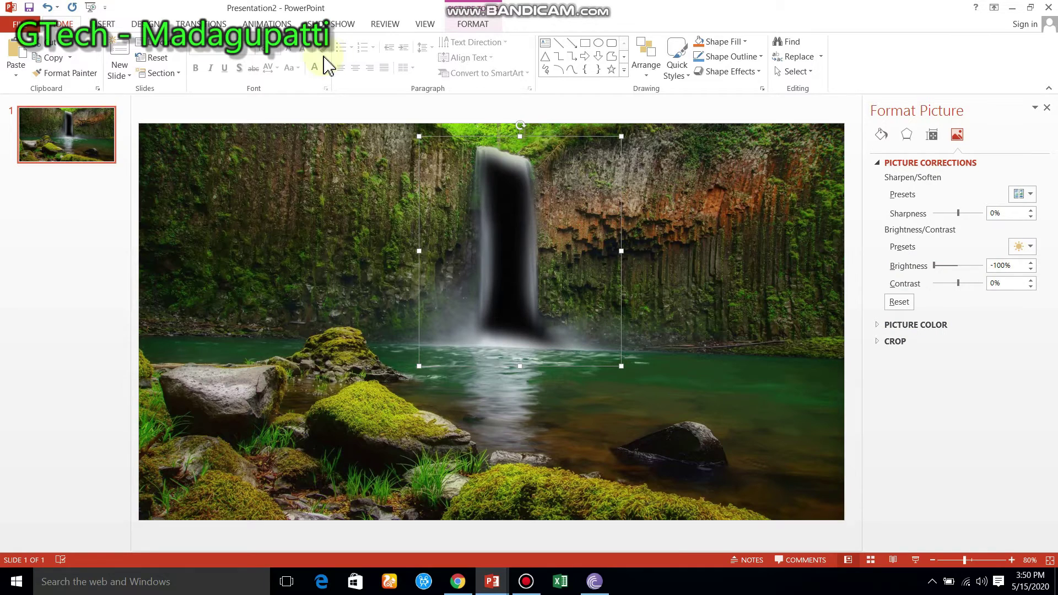
pyautogui.click(267, 24)
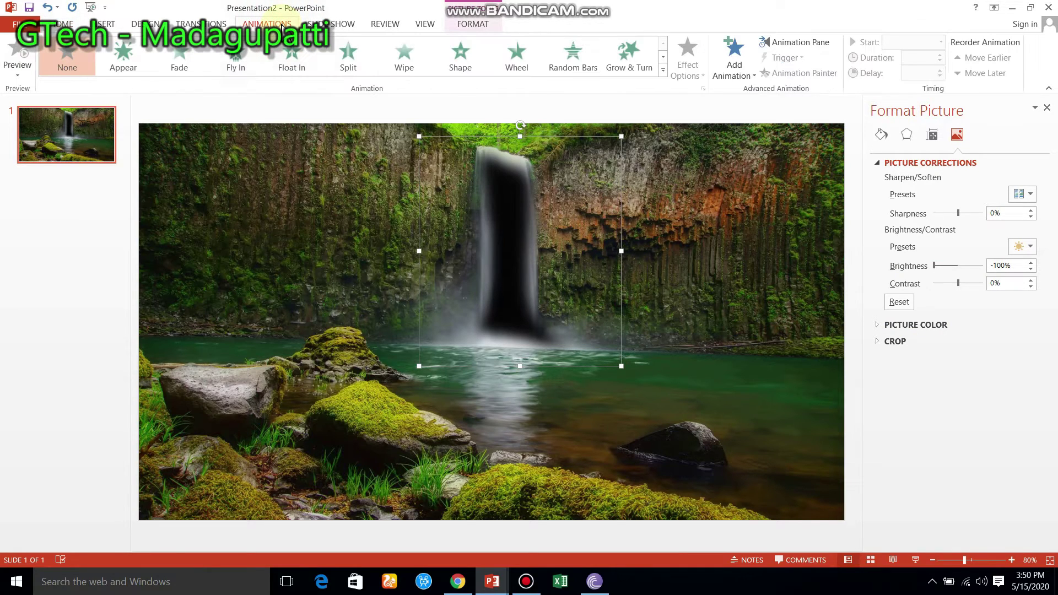
# Step: Apply a Grow/Shrink emphasis animation to the cut-out with Vertical direction
pyautogui.click(664, 70)
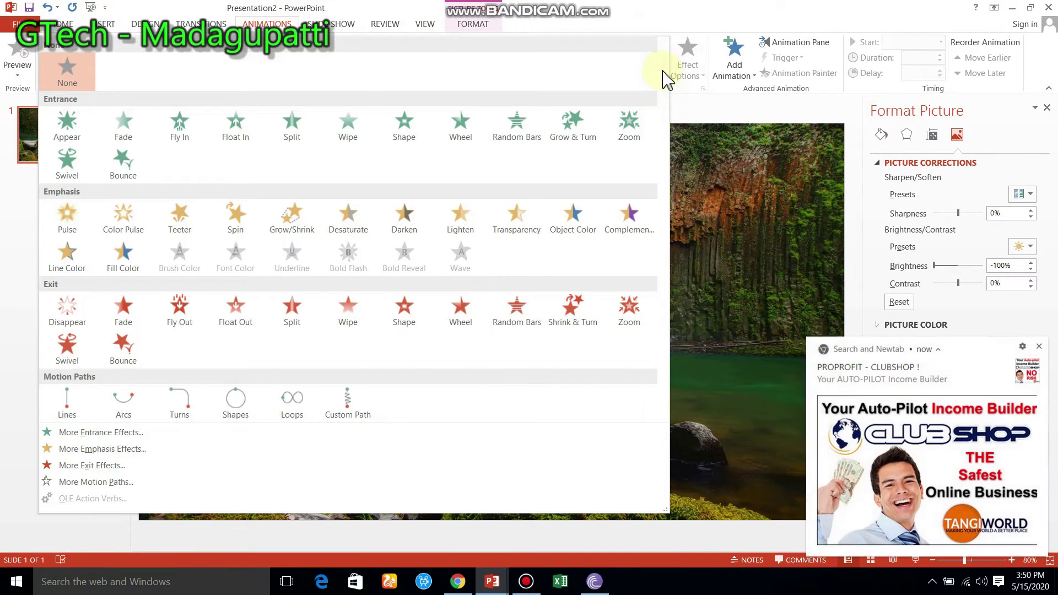
pyautogui.click(1040, 345)
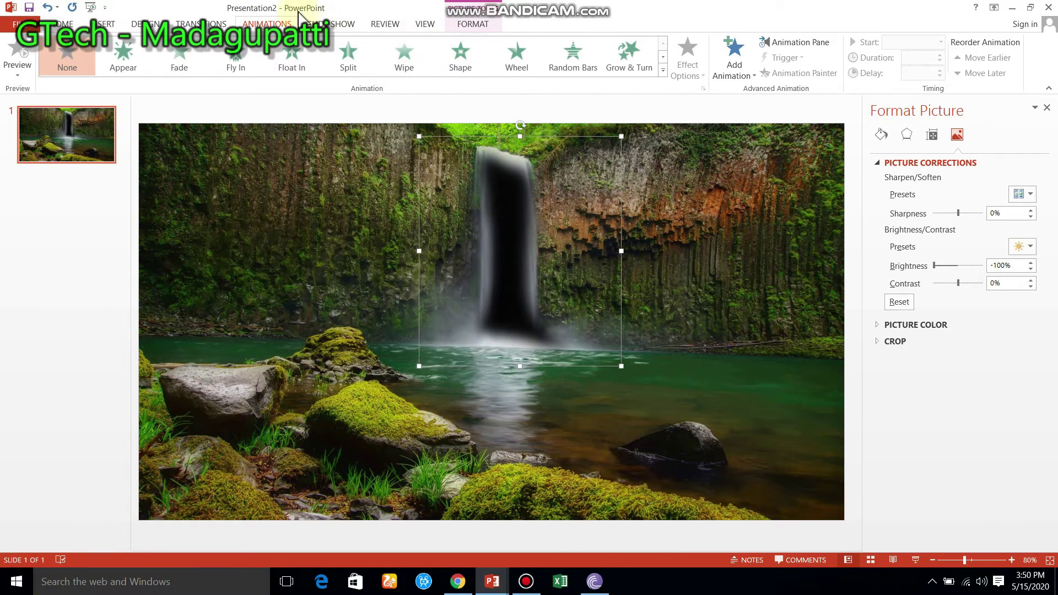
pyautogui.click(663, 68)
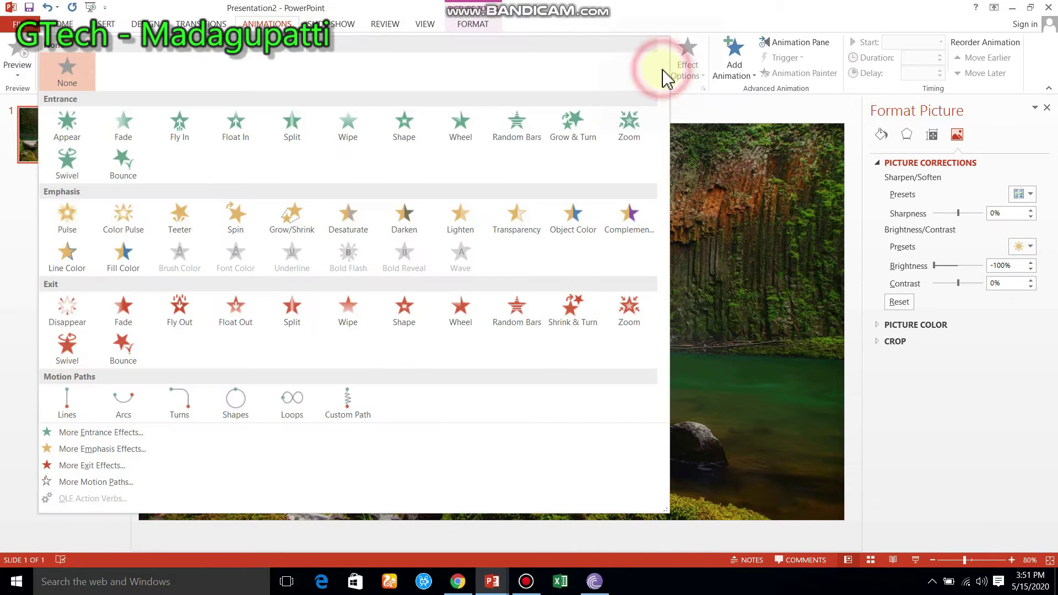
pyautogui.click(306, 227)
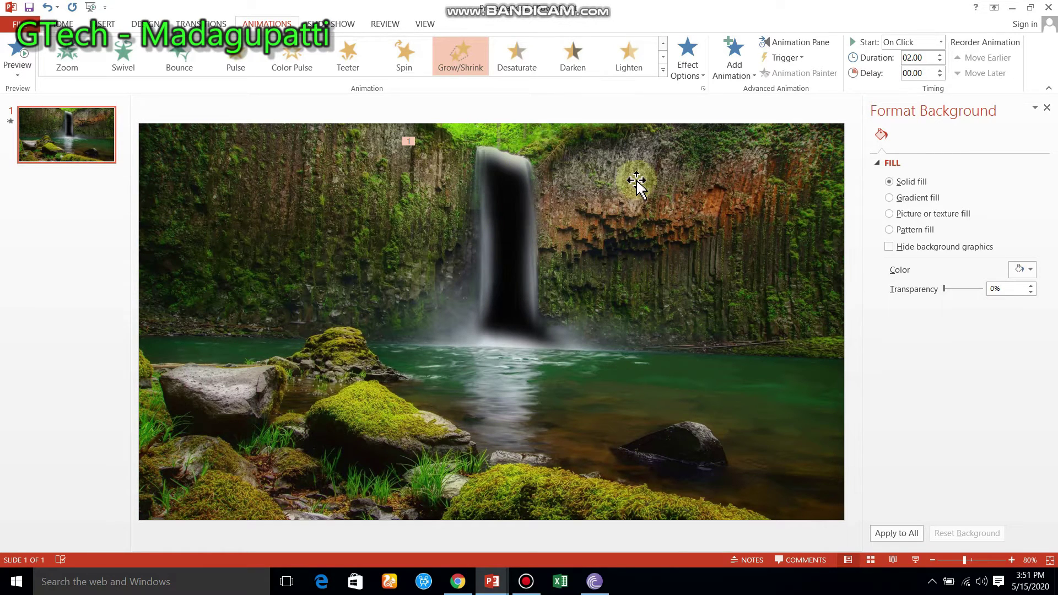
pyautogui.click(700, 78)
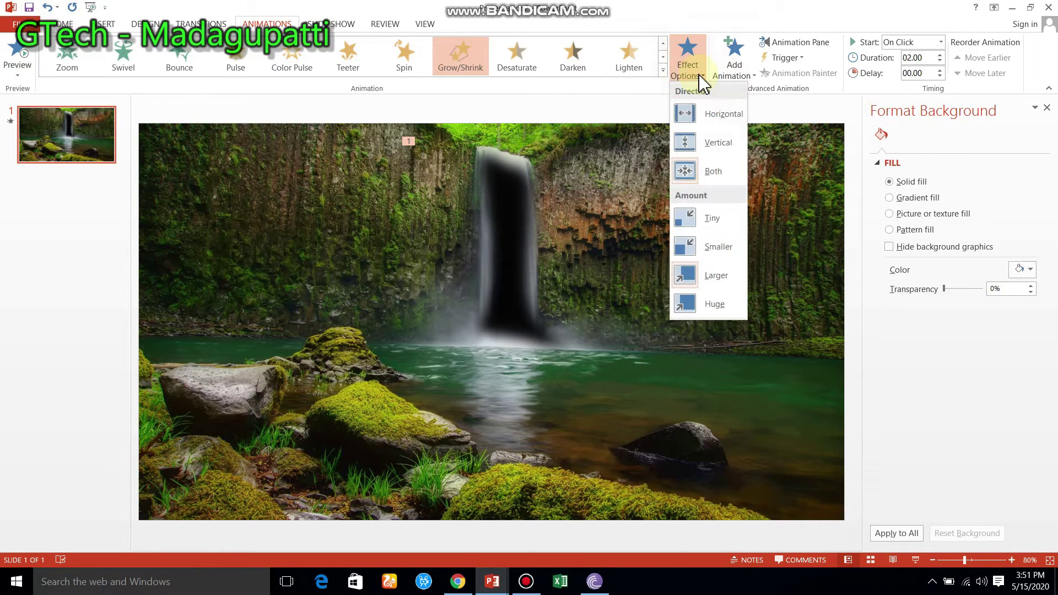
pyautogui.click(711, 143)
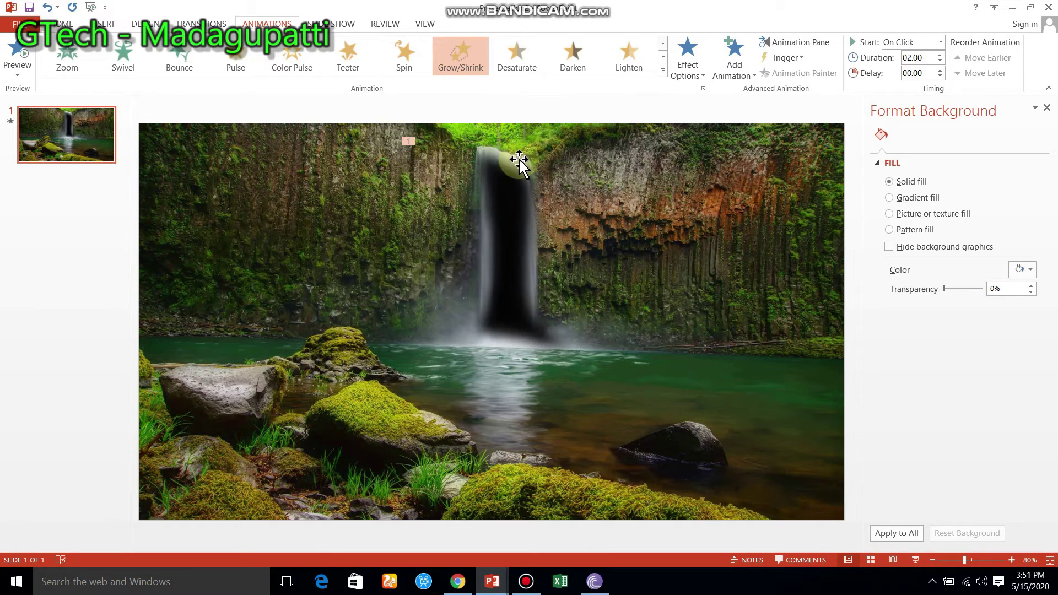
pyautogui.click(524, 238)
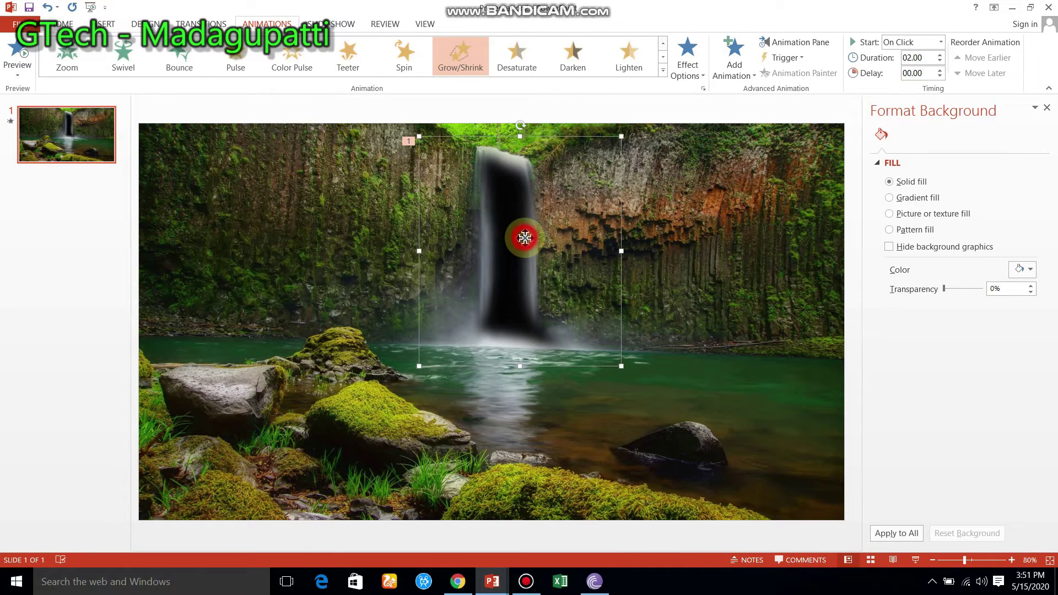
# Step: Review the cut-out's Picture Corrections in Format Picture, then close the pane
pyautogui.rightClick(504, 194)
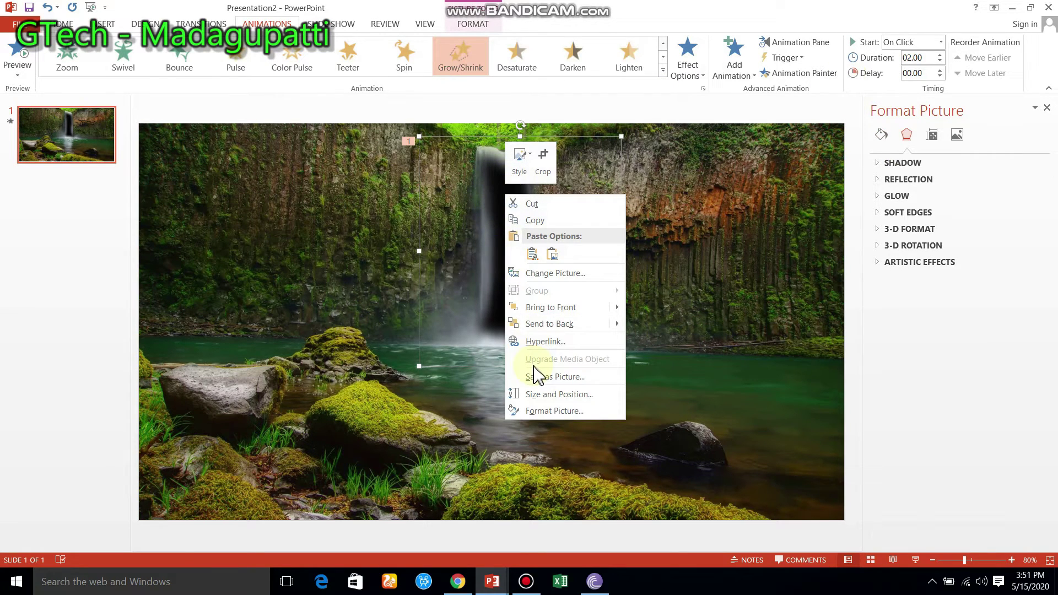
pyautogui.click(571, 411)
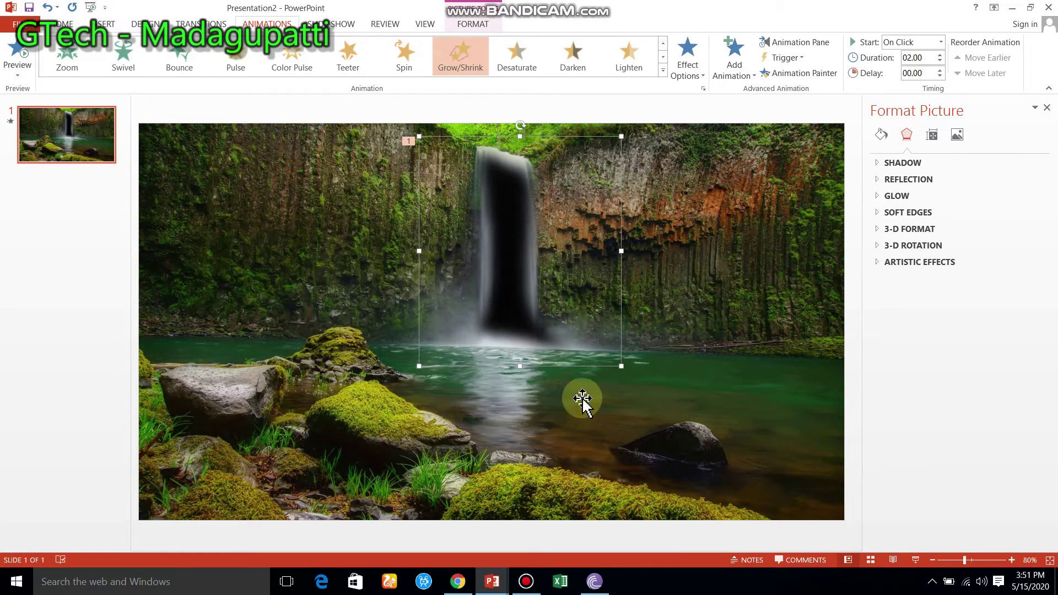
pyautogui.click(957, 137)
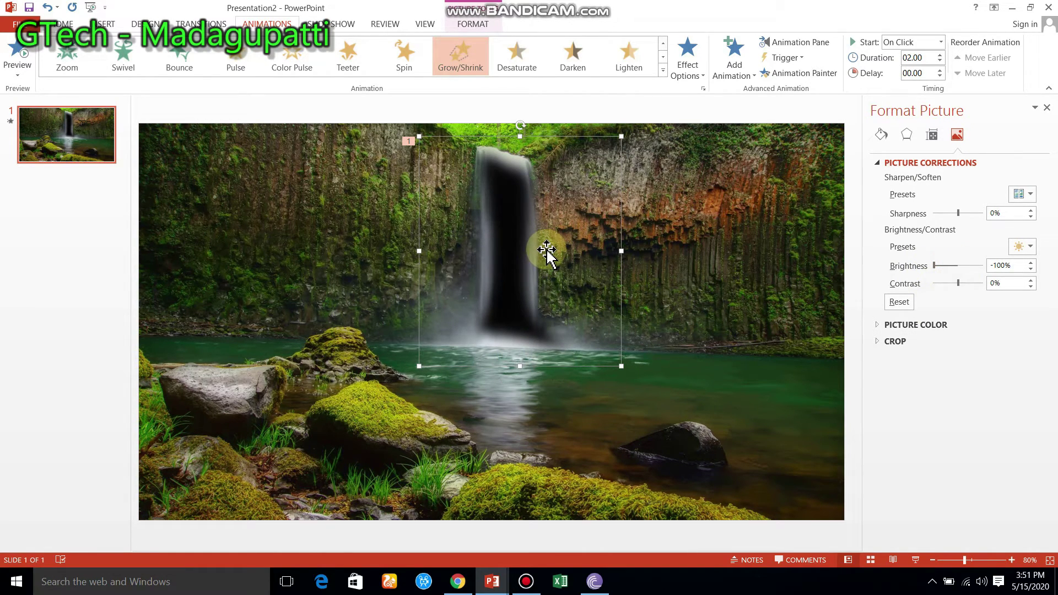
pyautogui.click(1046, 108)
# Step: Switch off Wi-Fi and open the full list of animation effects
pyautogui.click(966, 582)
pyautogui.click(836, 543)
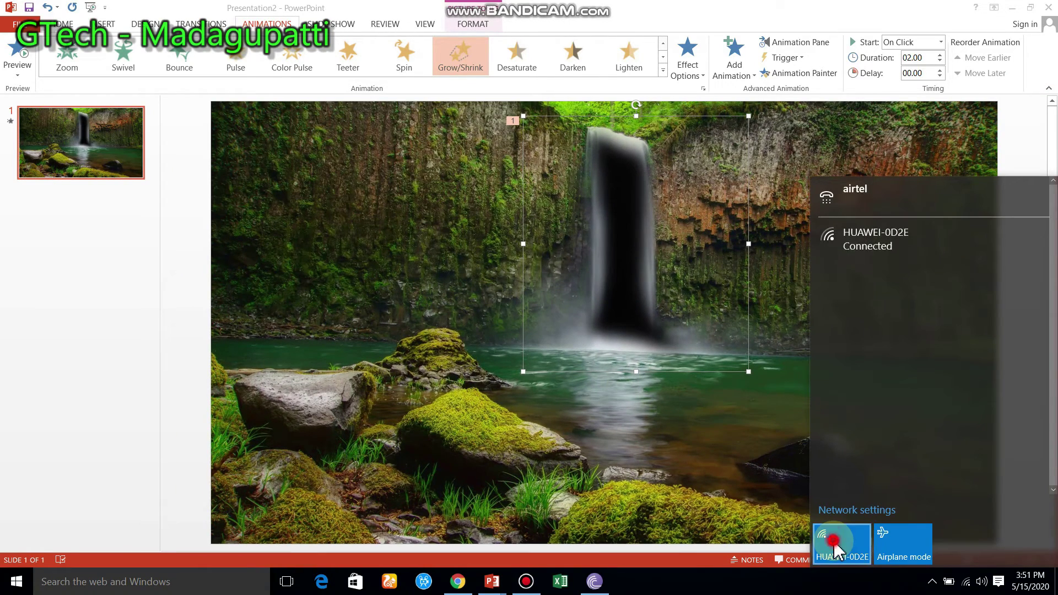
pyautogui.click(471, 255)
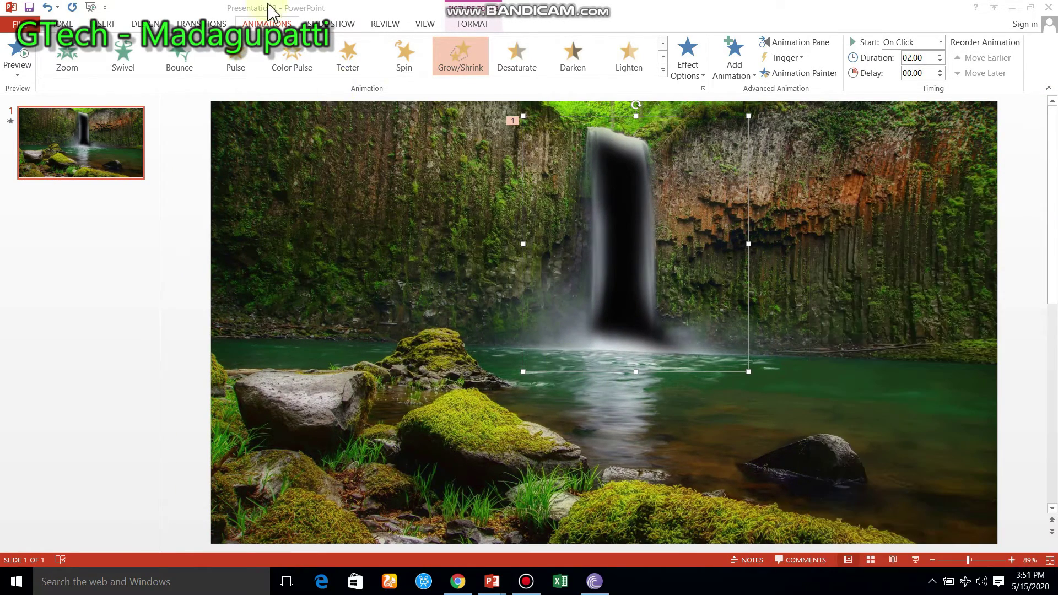
pyautogui.click(661, 74)
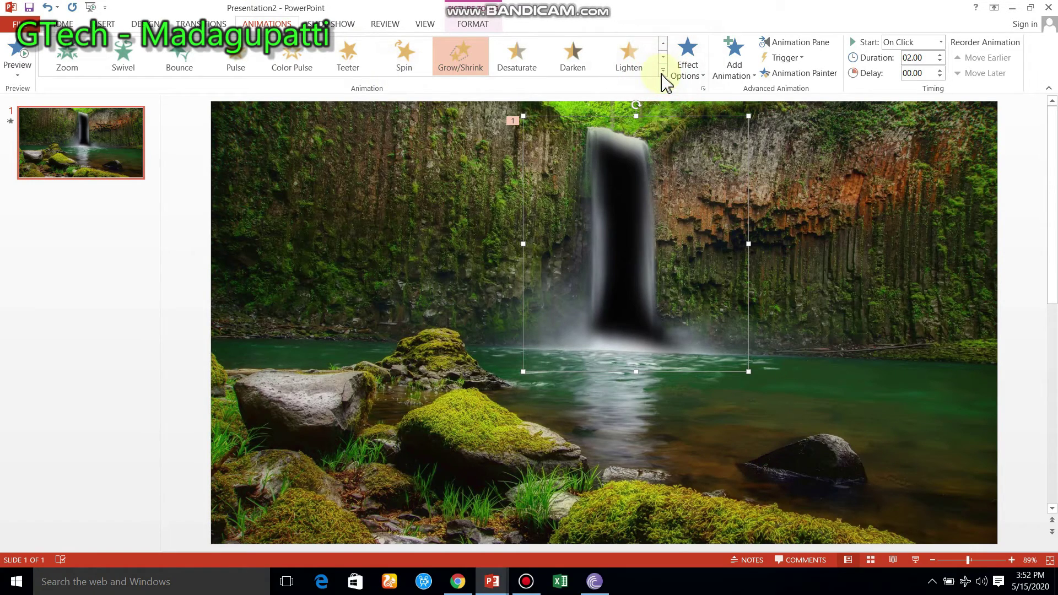
pyautogui.click(663, 73)
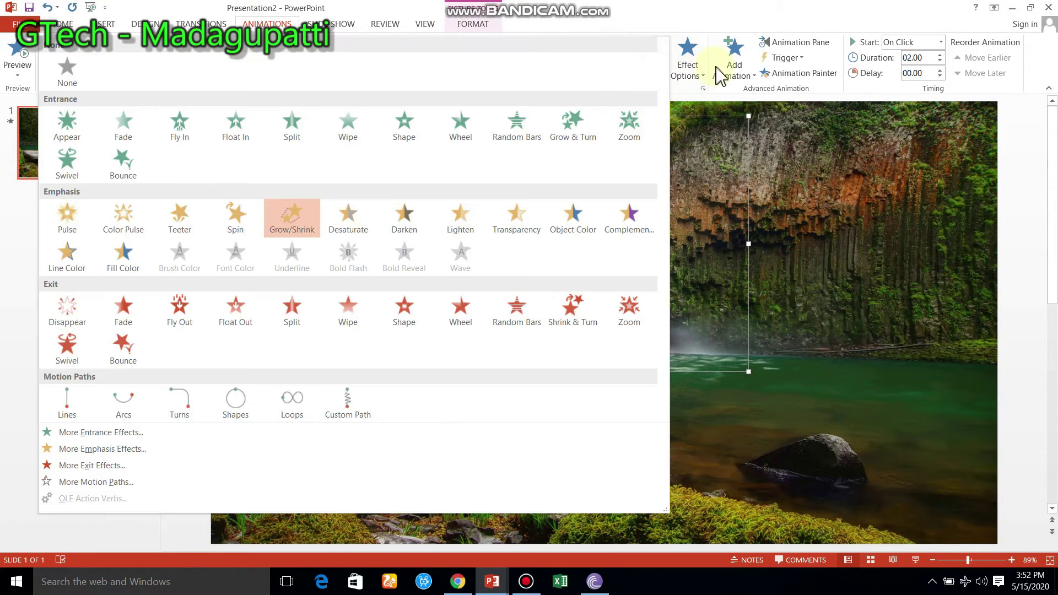
# Step: Add a downward Lines motion path to the cut-out, shortened to end mid-waterfall
pyautogui.click(733, 66)
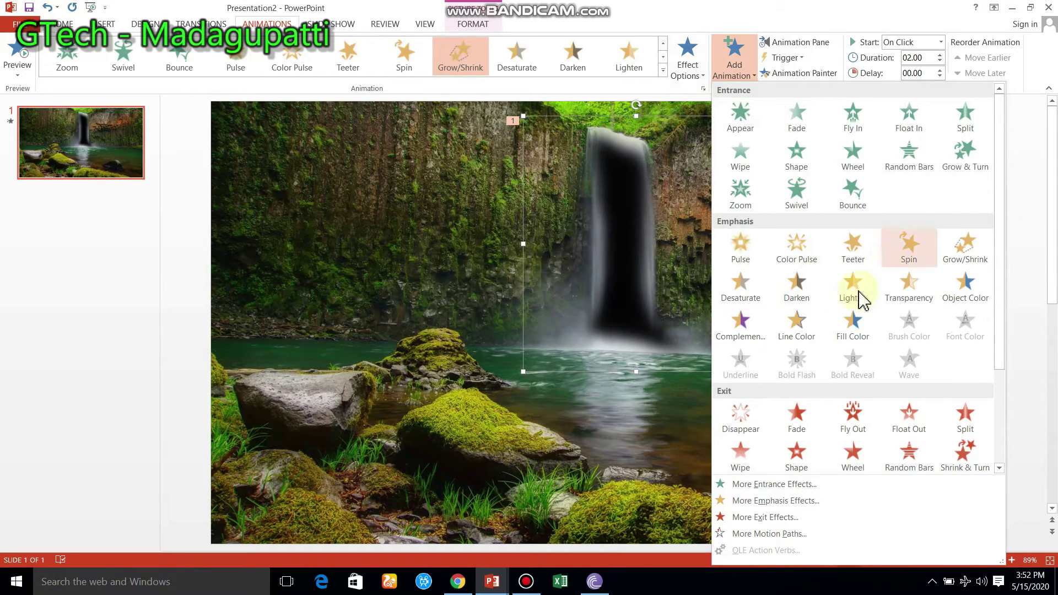
pyautogui.moveTo(999, 252); pyautogui.dragTo(998, 383)
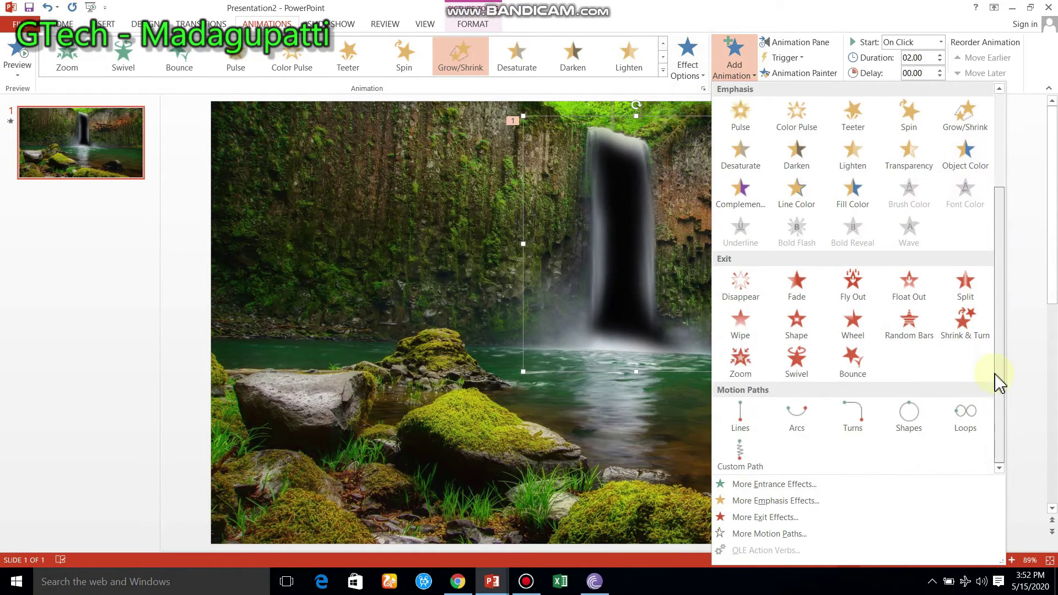
pyautogui.click(735, 423)
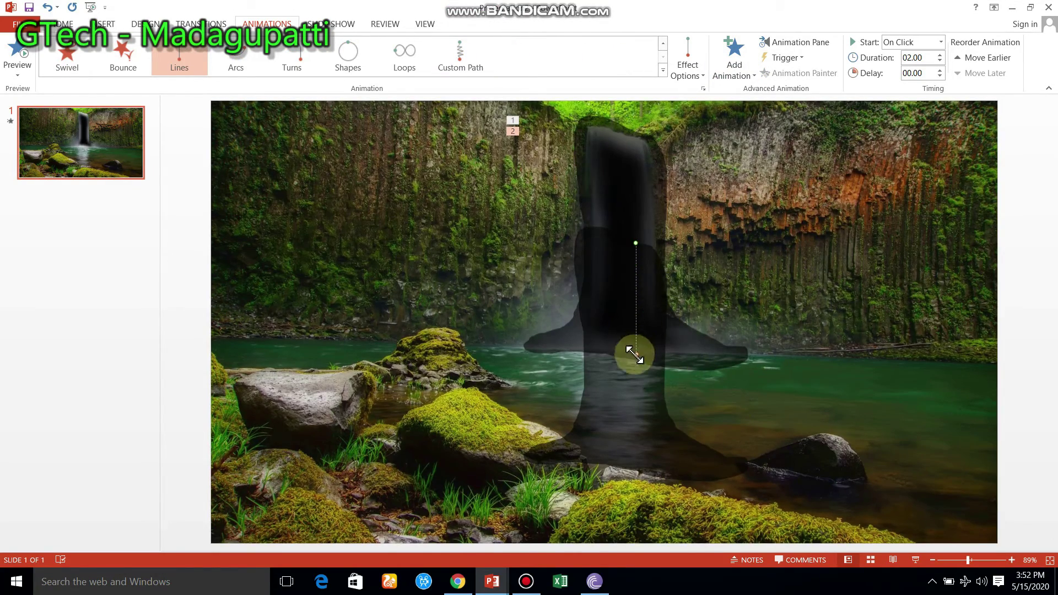
pyautogui.click(636, 356)
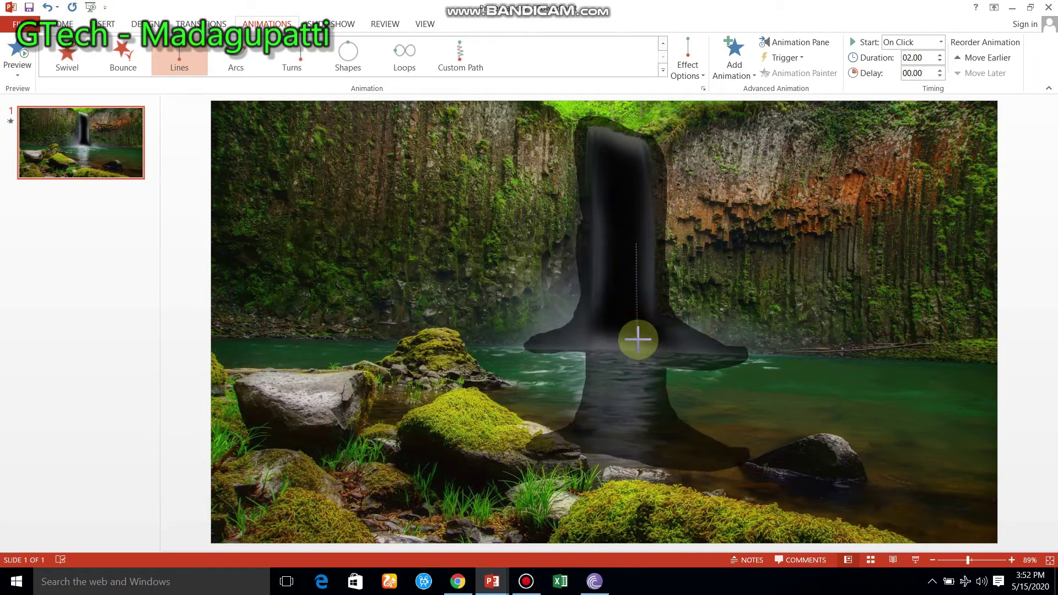
pyautogui.moveTo(637, 305); pyautogui.dragTo(638, 302)
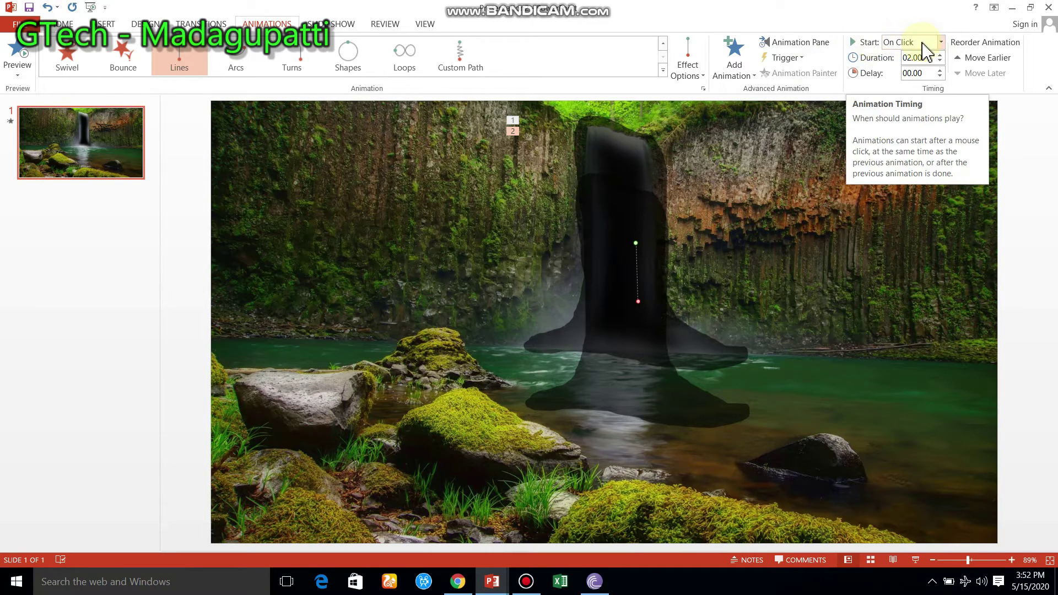
# Step: Set the downward motion to start With Previous after a 00.50 delay
pyautogui.click(940, 42)
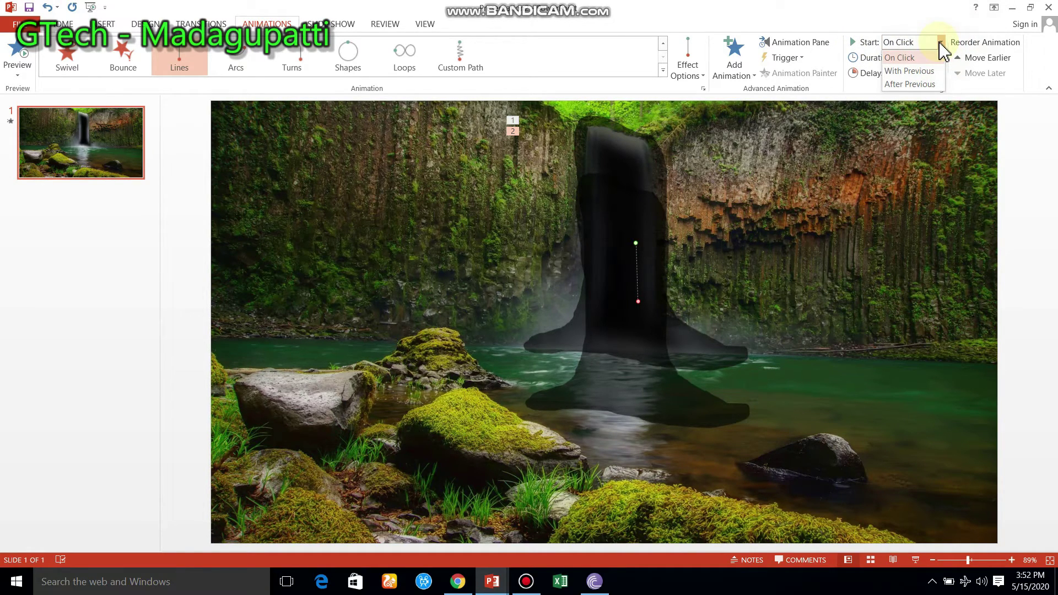
pyautogui.click(926, 71)
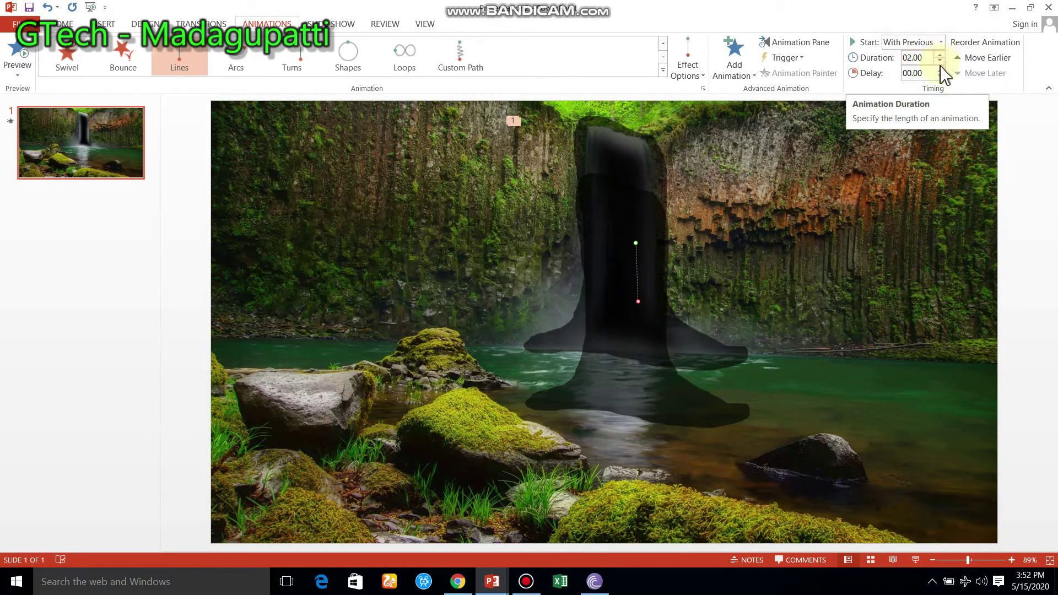
pyautogui.click(940, 70)
pyautogui.click(940, 70)
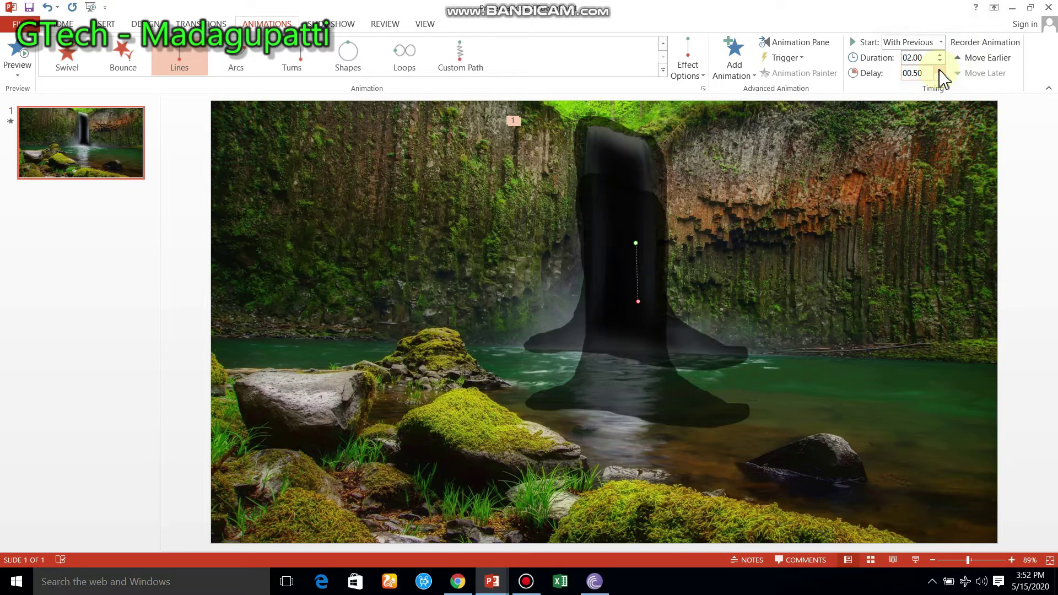
pyautogui.click(636, 243)
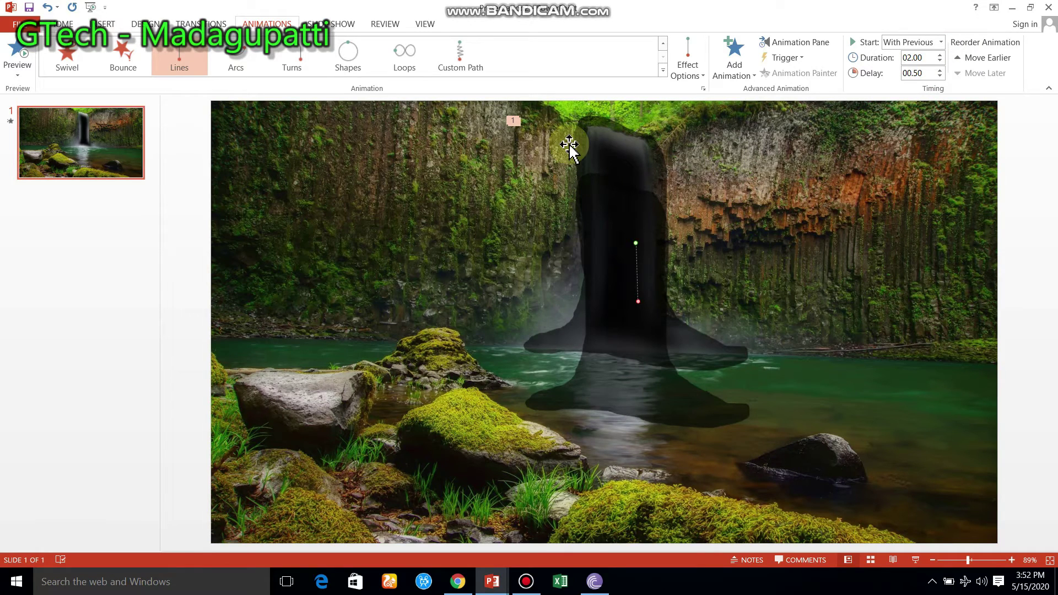
pyautogui.click(740, 65)
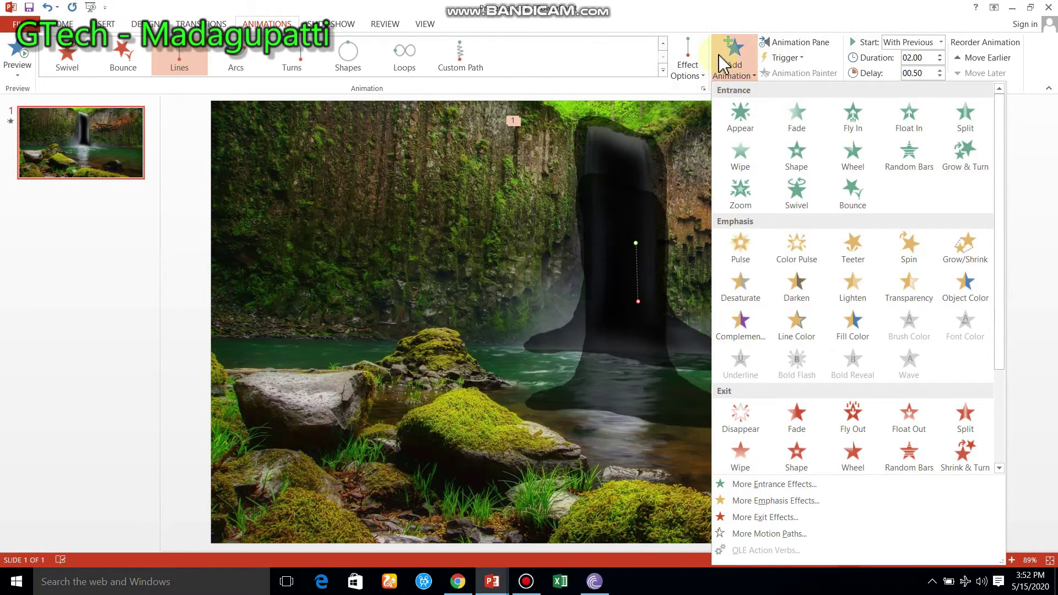
# Step: In the Animation Pane, give the downward motion 0 sec smooth start and smooth end
pyautogui.click(688, 57)
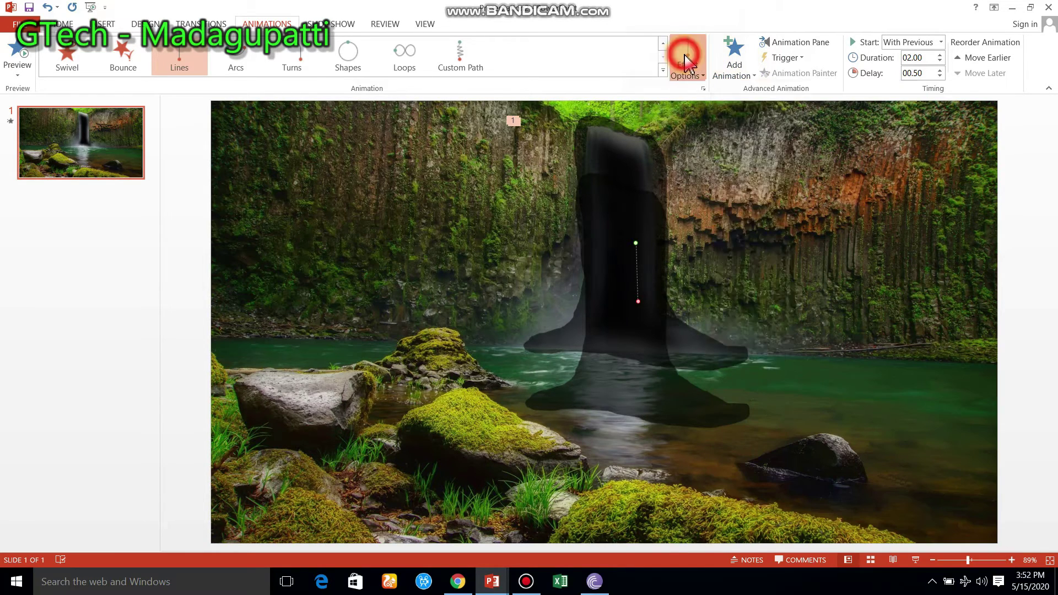
pyautogui.click(617, 243)
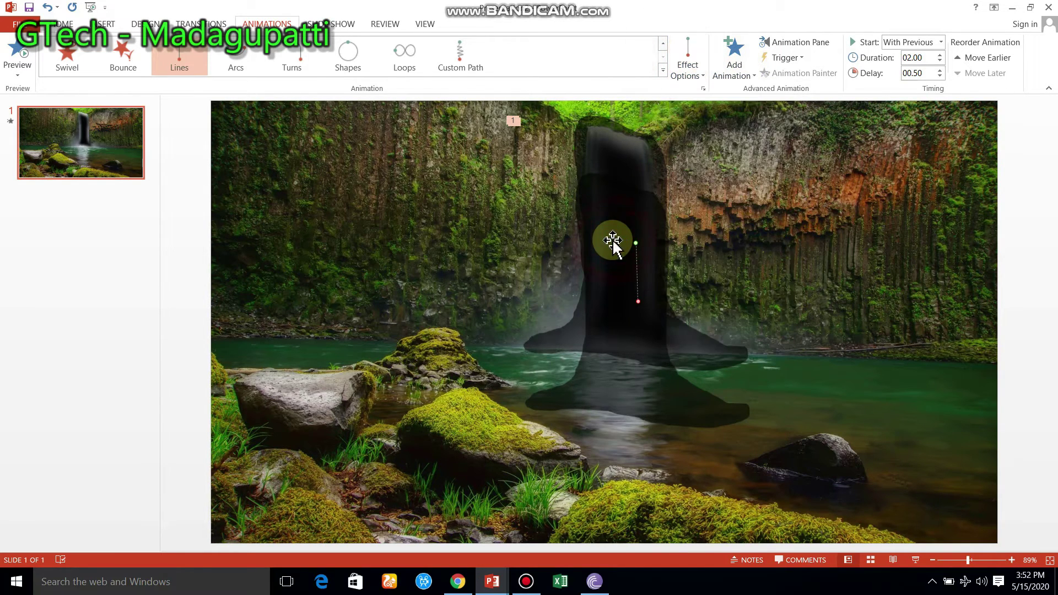
pyautogui.rightClick(614, 244)
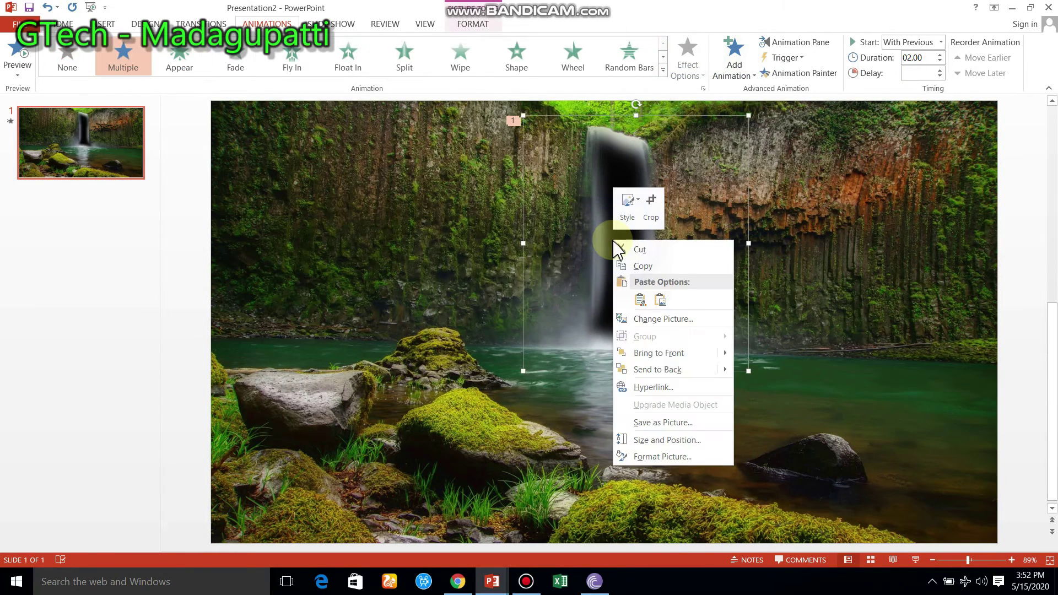
pyautogui.click(607, 188)
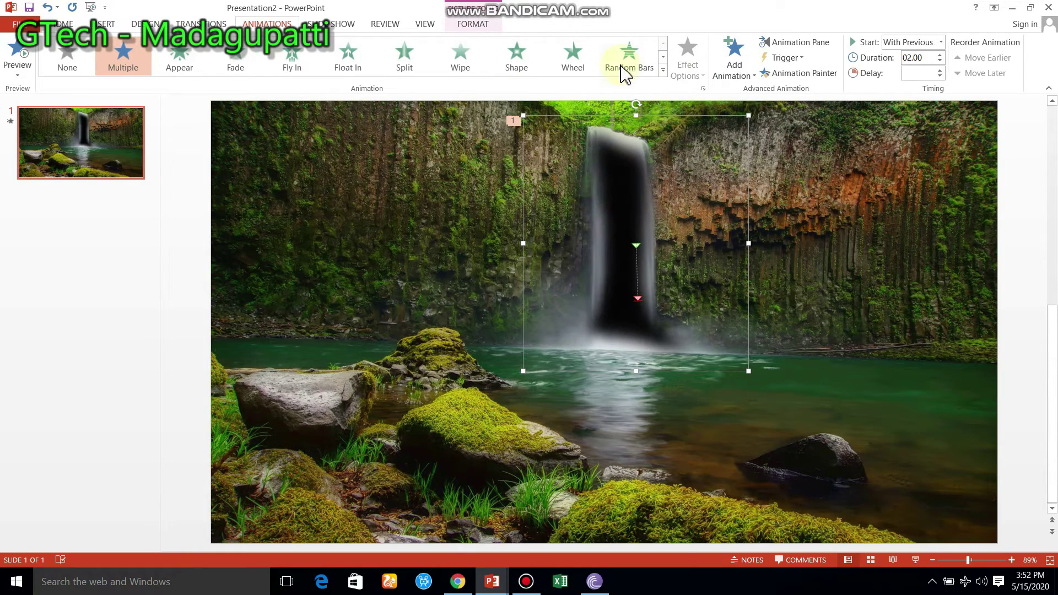
pyautogui.click(820, 44)
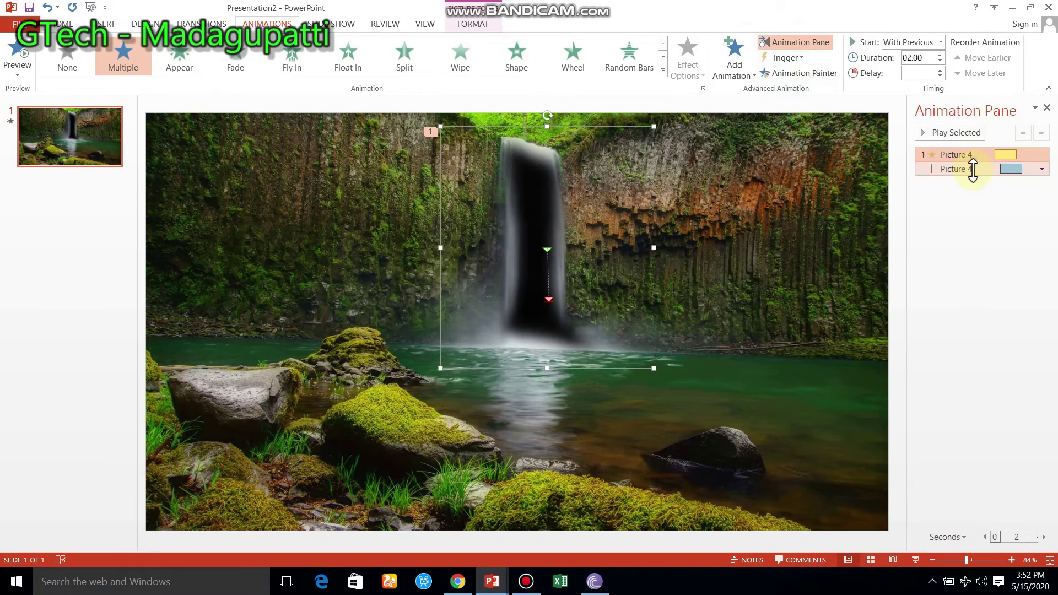
pyautogui.click(973, 170)
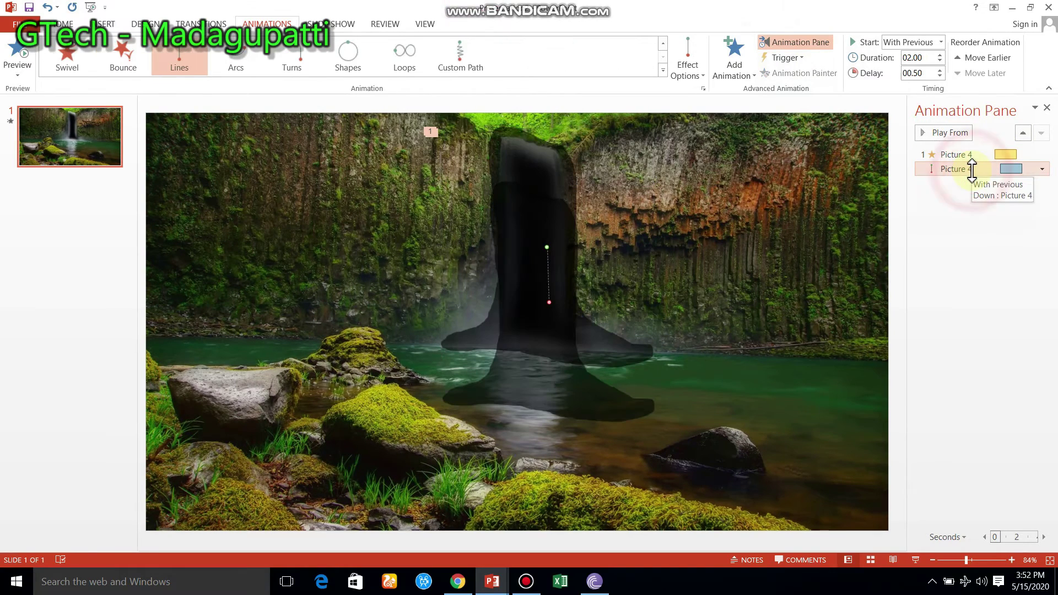
pyautogui.rightClick(971, 171)
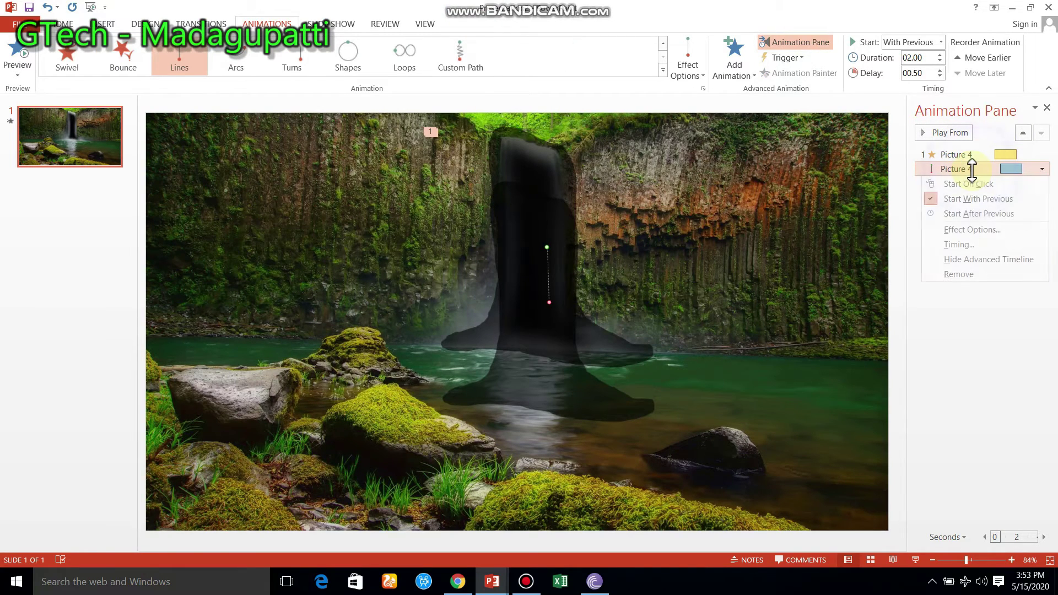
pyautogui.click(972, 230)
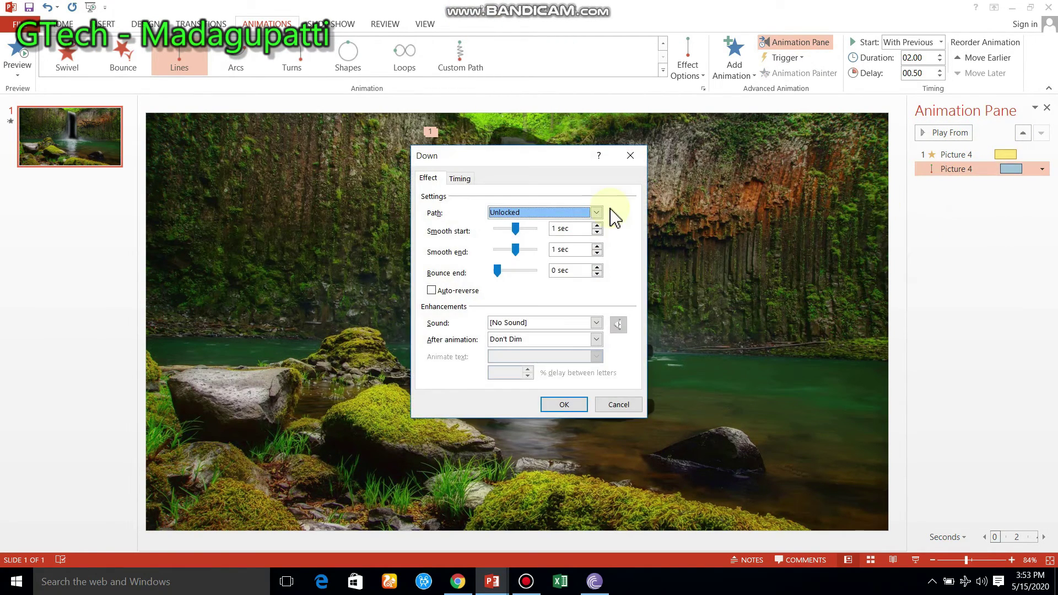
pyautogui.moveTo(513, 230); pyautogui.dragTo(454, 253)
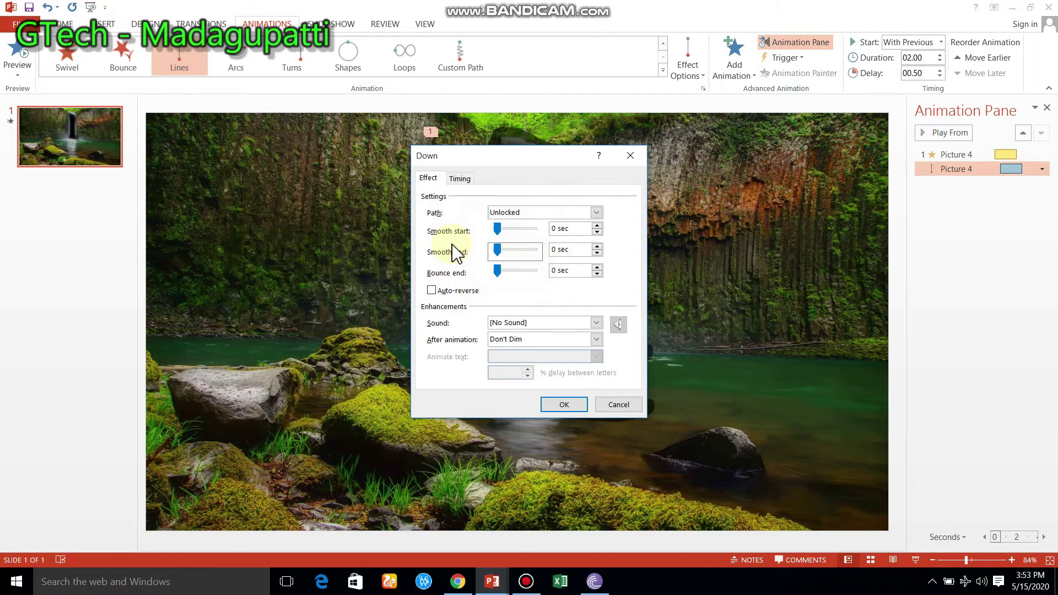
pyautogui.click(553, 406)
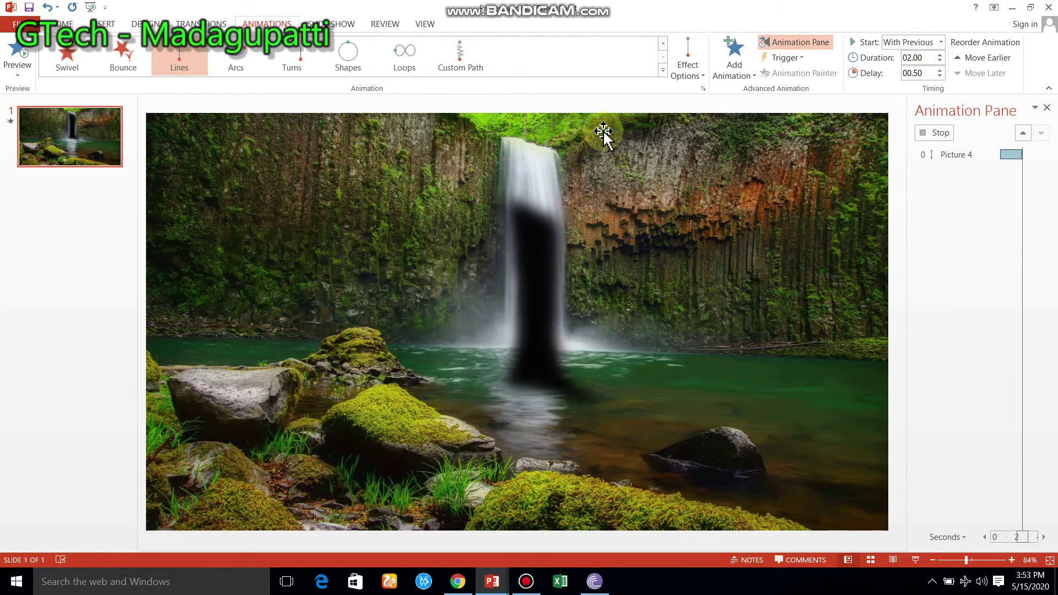
# Step: Add a Fade exit to the overlay: With Previous, 00.50 duration, 02.00 delay
pyautogui.click(737, 52)
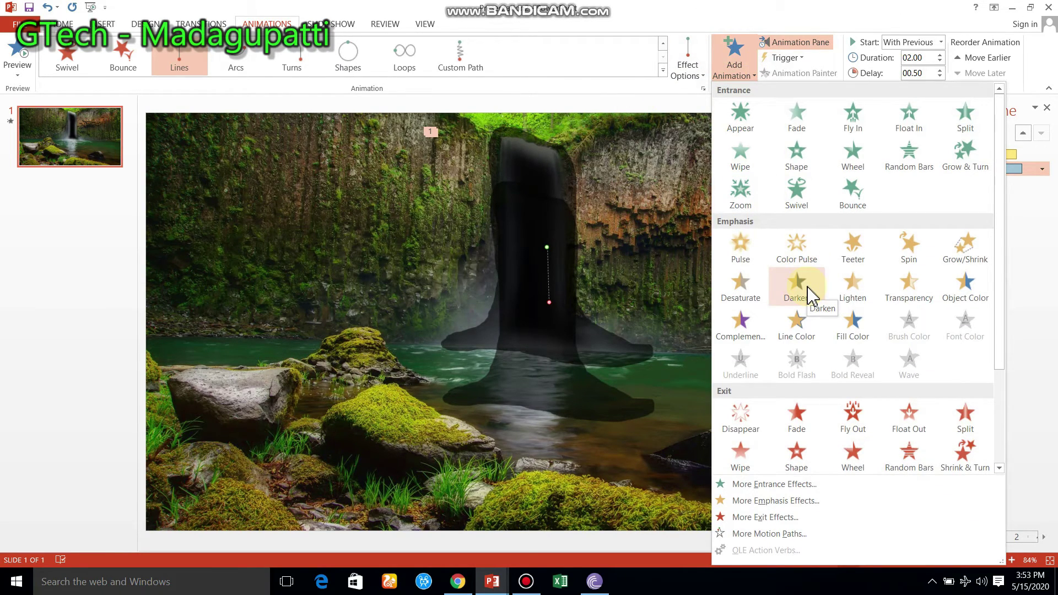
pyautogui.click(793, 410)
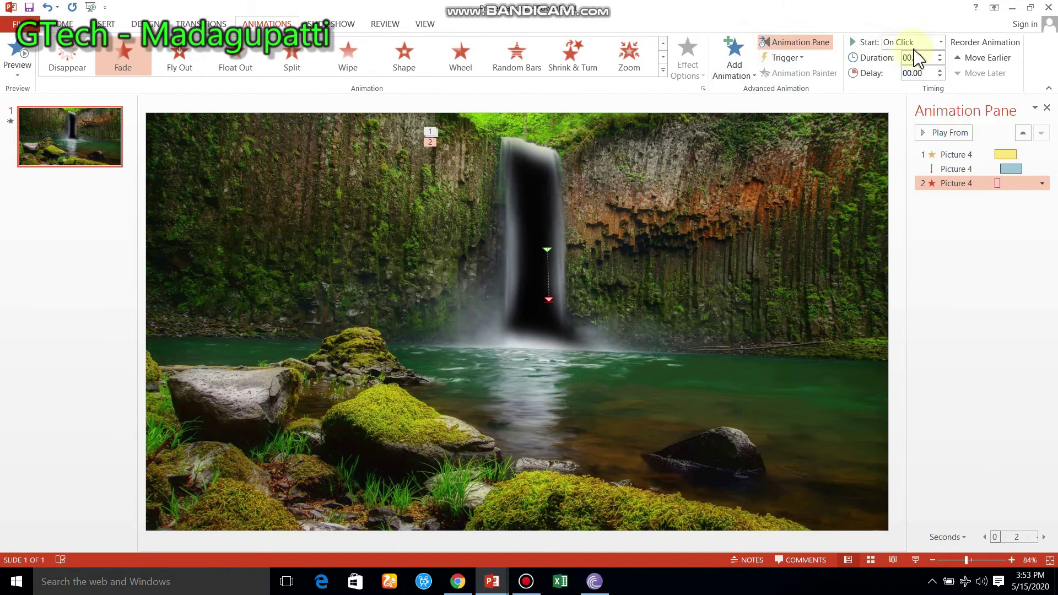
pyautogui.click(941, 43)
pyautogui.click(926, 71)
pyautogui.click(940, 70)
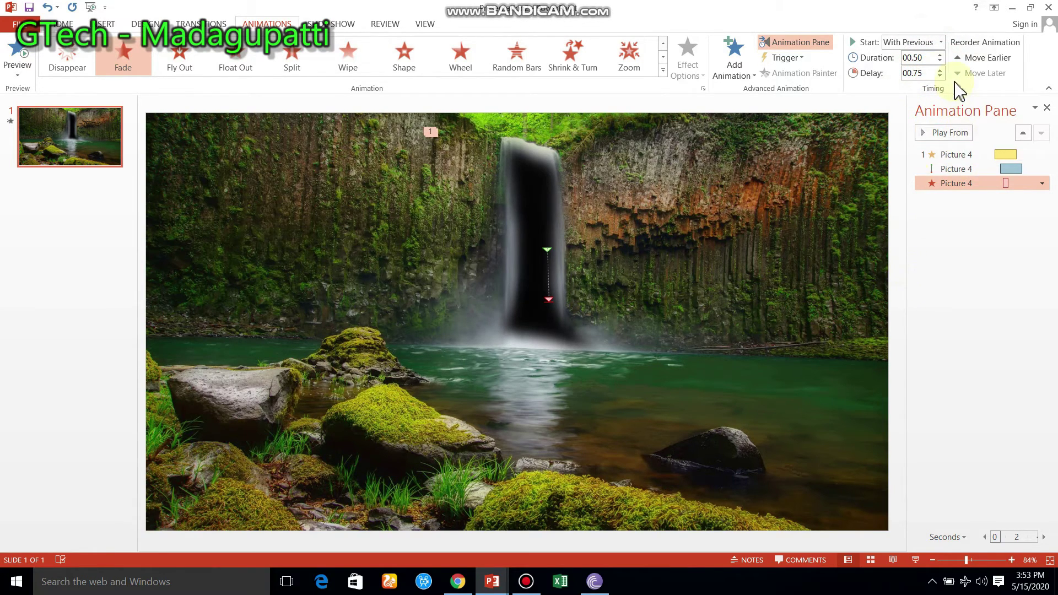
pyautogui.click(939, 70)
pyautogui.click(939, 70)
pyautogui.click(940, 70)
pyautogui.click(939, 70)
pyautogui.click(940, 70)
pyautogui.click(554, 194)
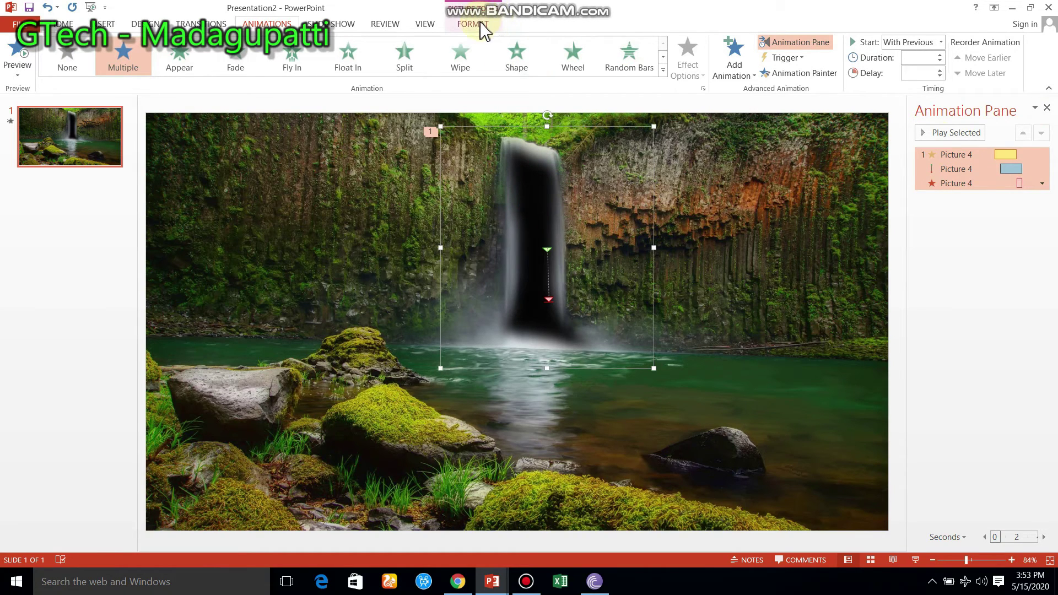
# Step: Reset the cut-out picture's brightness to 0% under Format Picture's Picture Corrections
pyautogui.rightClick(538, 200)
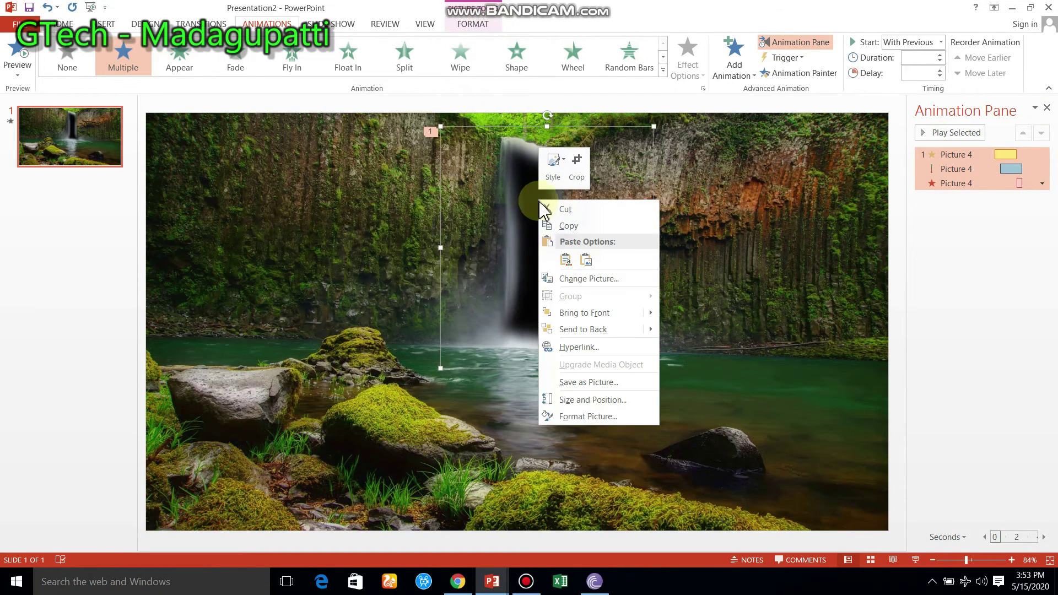
pyautogui.click(567, 417)
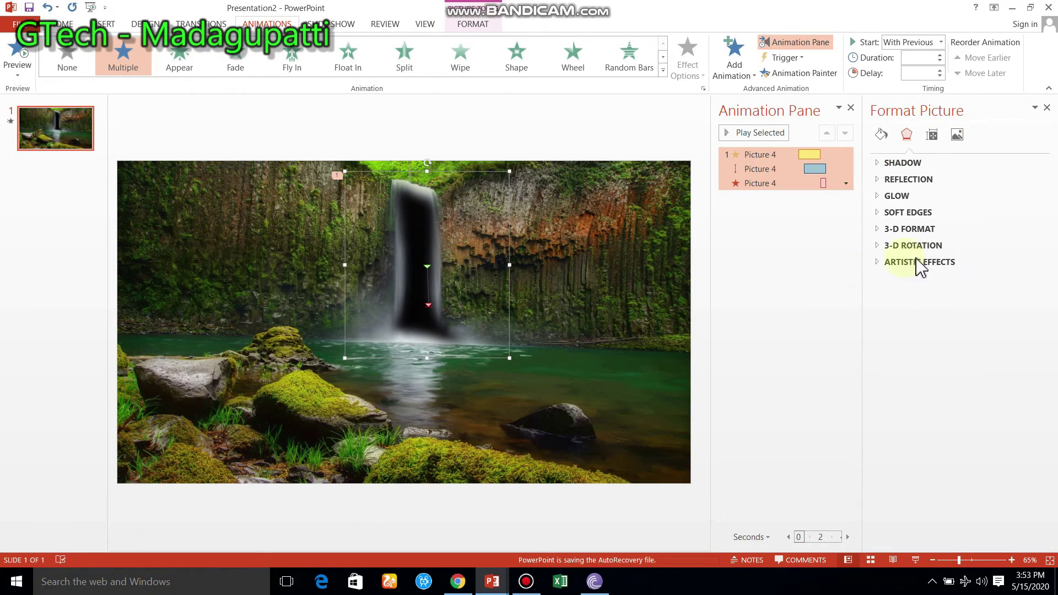
pyautogui.click(958, 135)
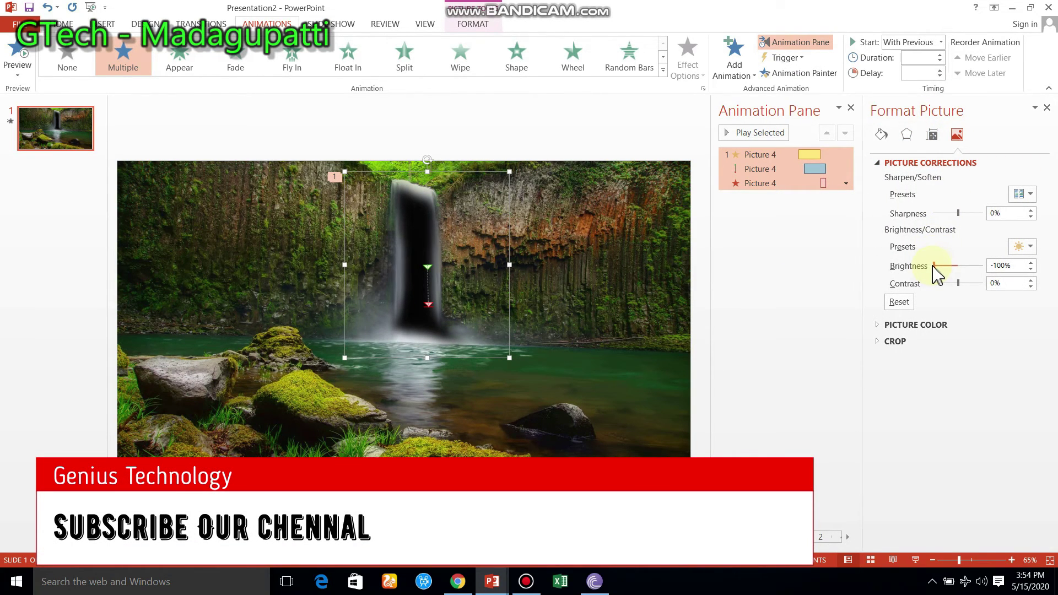
pyautogui.moveTo(935, 267); pyautogui.dragTo(958, 265)
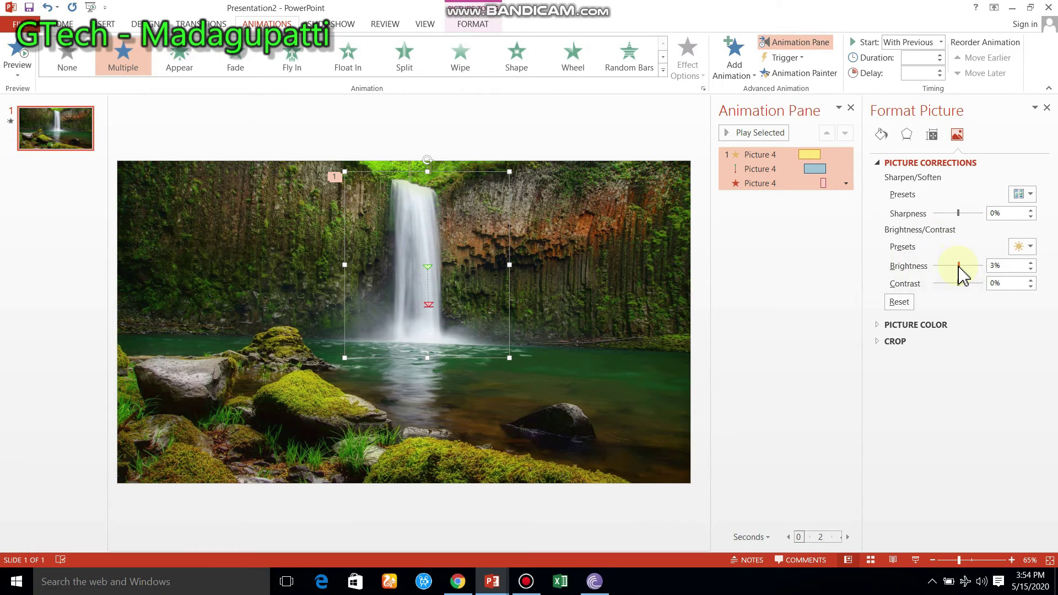
pyautogui.click(1030, 269)
pyautogui.click(1030, 269)
pyautogui.click(1030, 269)
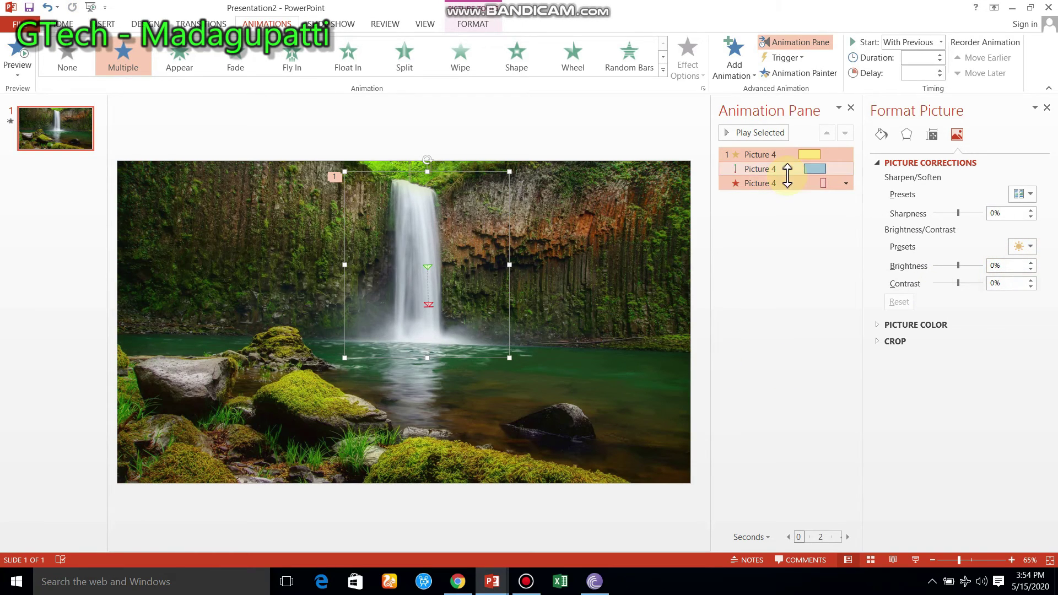
pyautogui.click(405, 264)
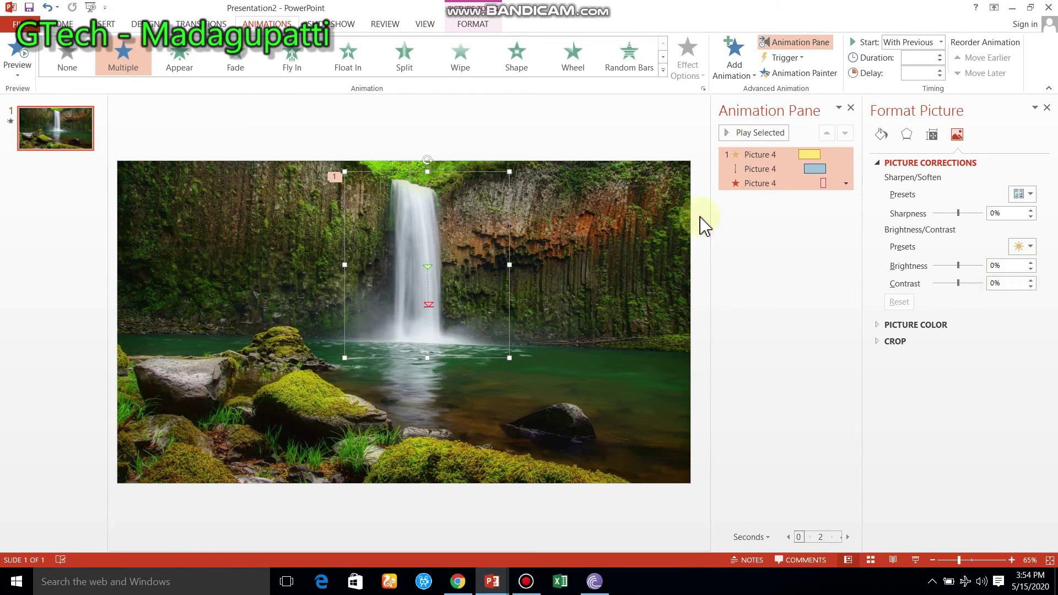
pyautogui.click(1046, 107)
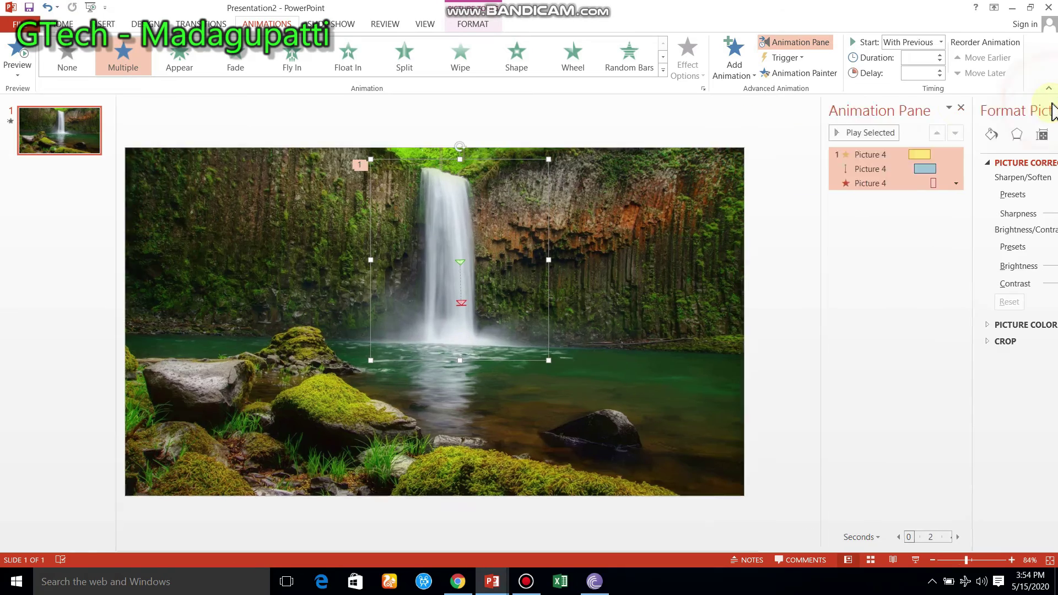
pyautogui.click(951, 135)
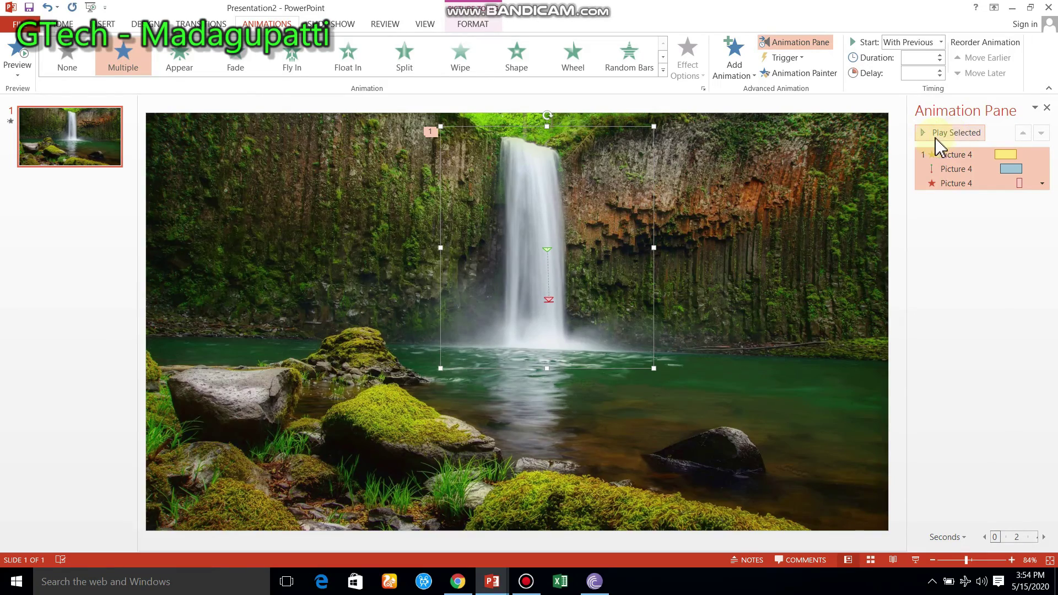
pyautogui.click(933, 138)
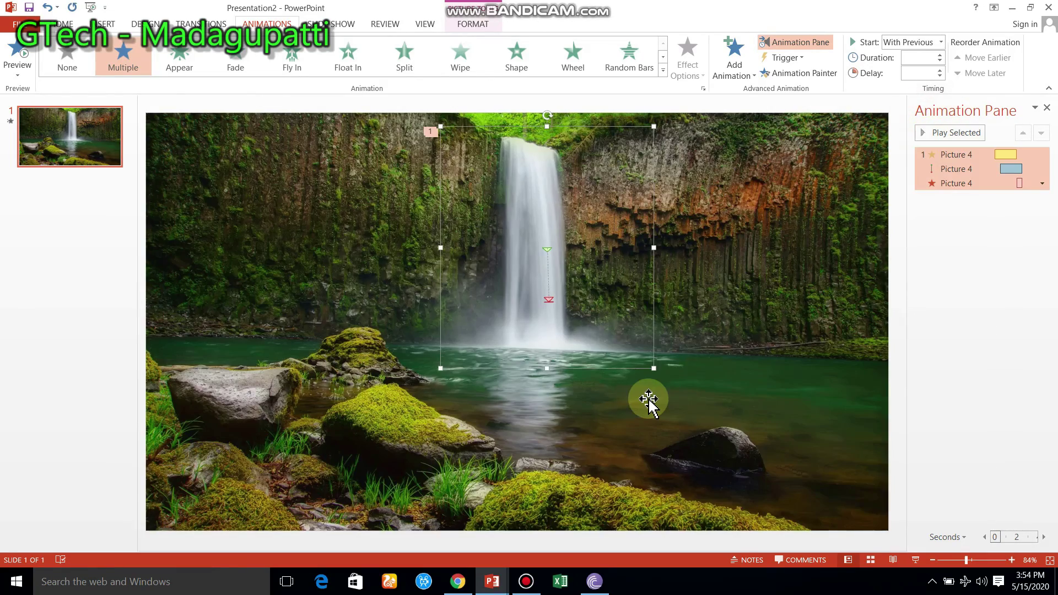
pyautogui.press('F5')
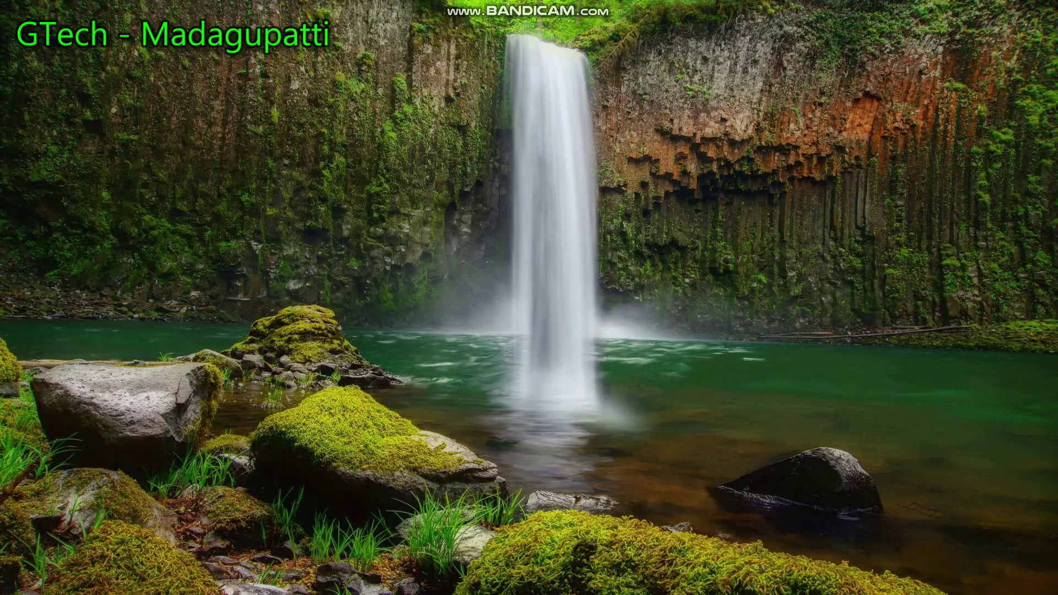
pyautogui.press('Right')
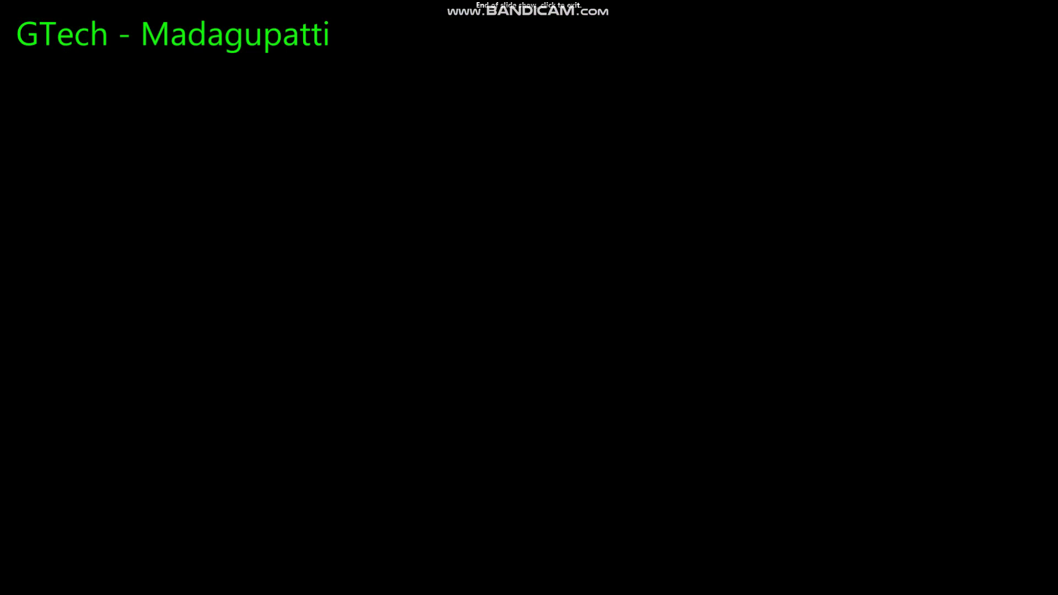
pyautogui.click(649, 401)
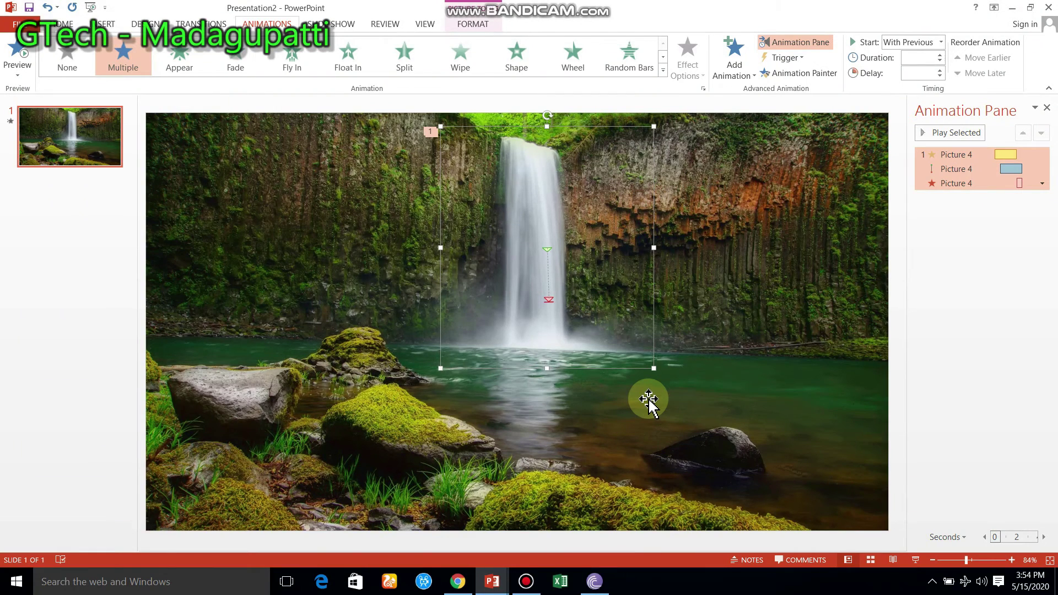